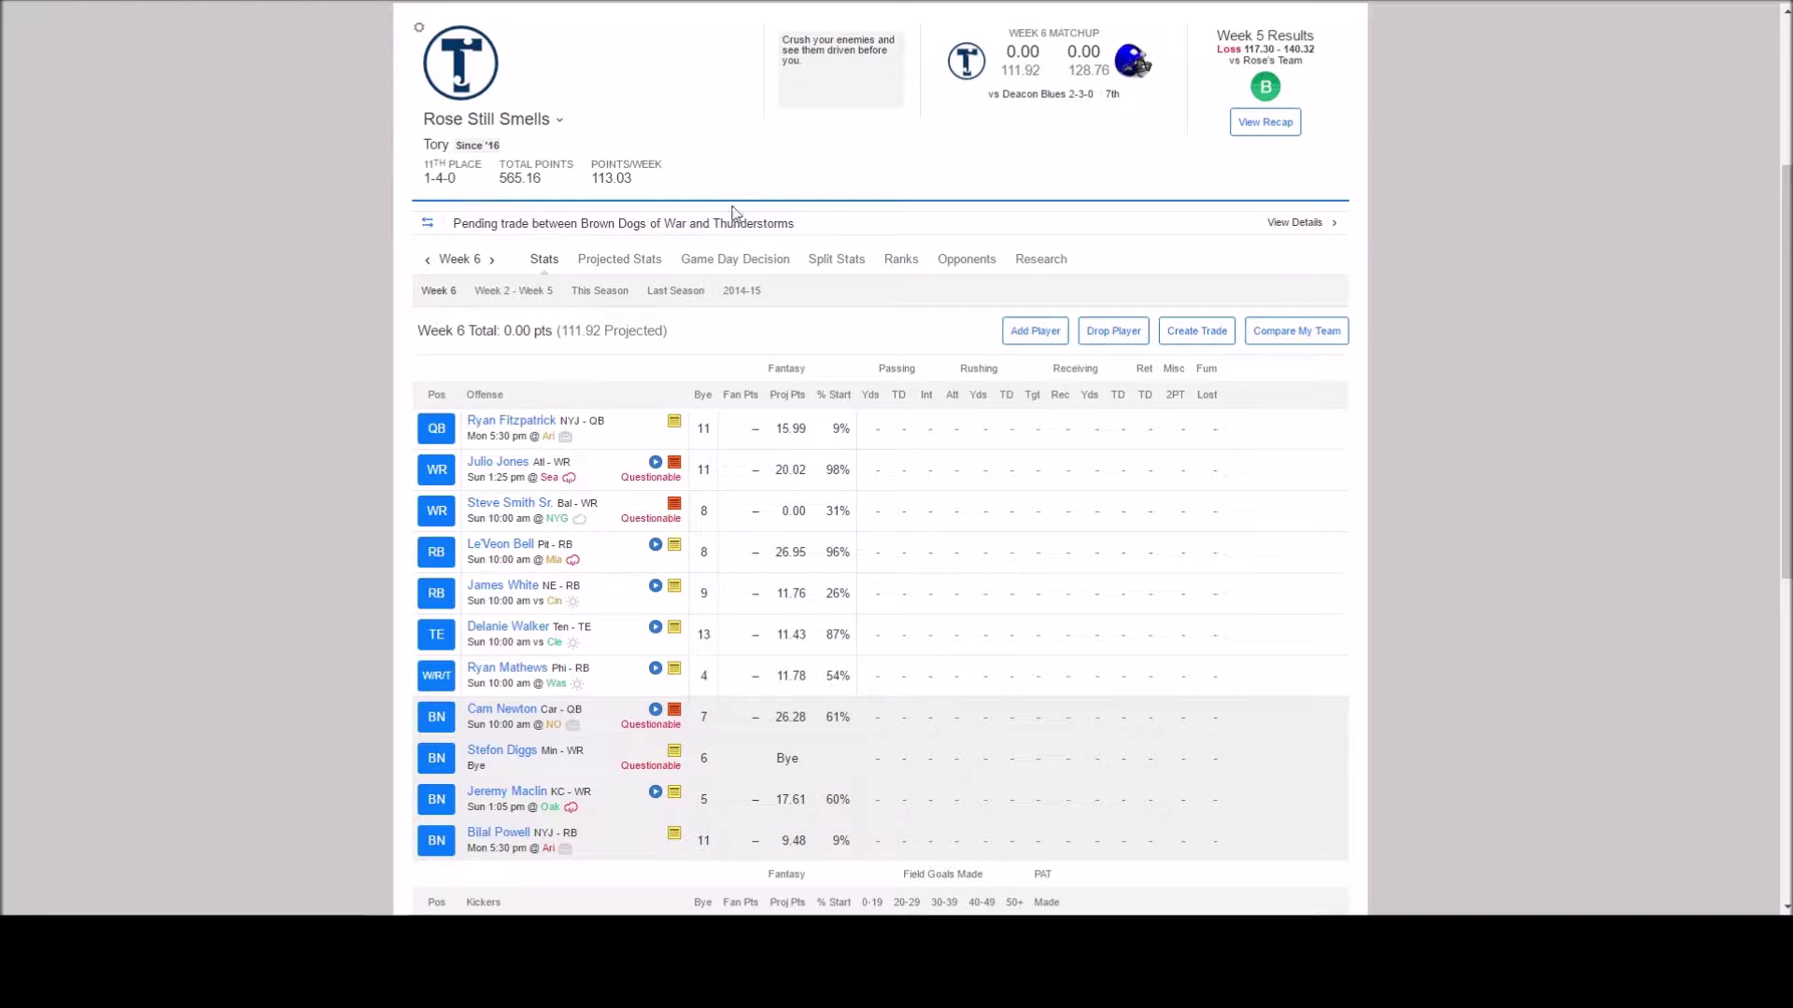
Rename the team to 'Humble Pie' in Edit Team Info and save the settings.
{"action": "scroll", "coordinate": [1485, 269], "scroll_direction": "up", "scroll_amount": 2}
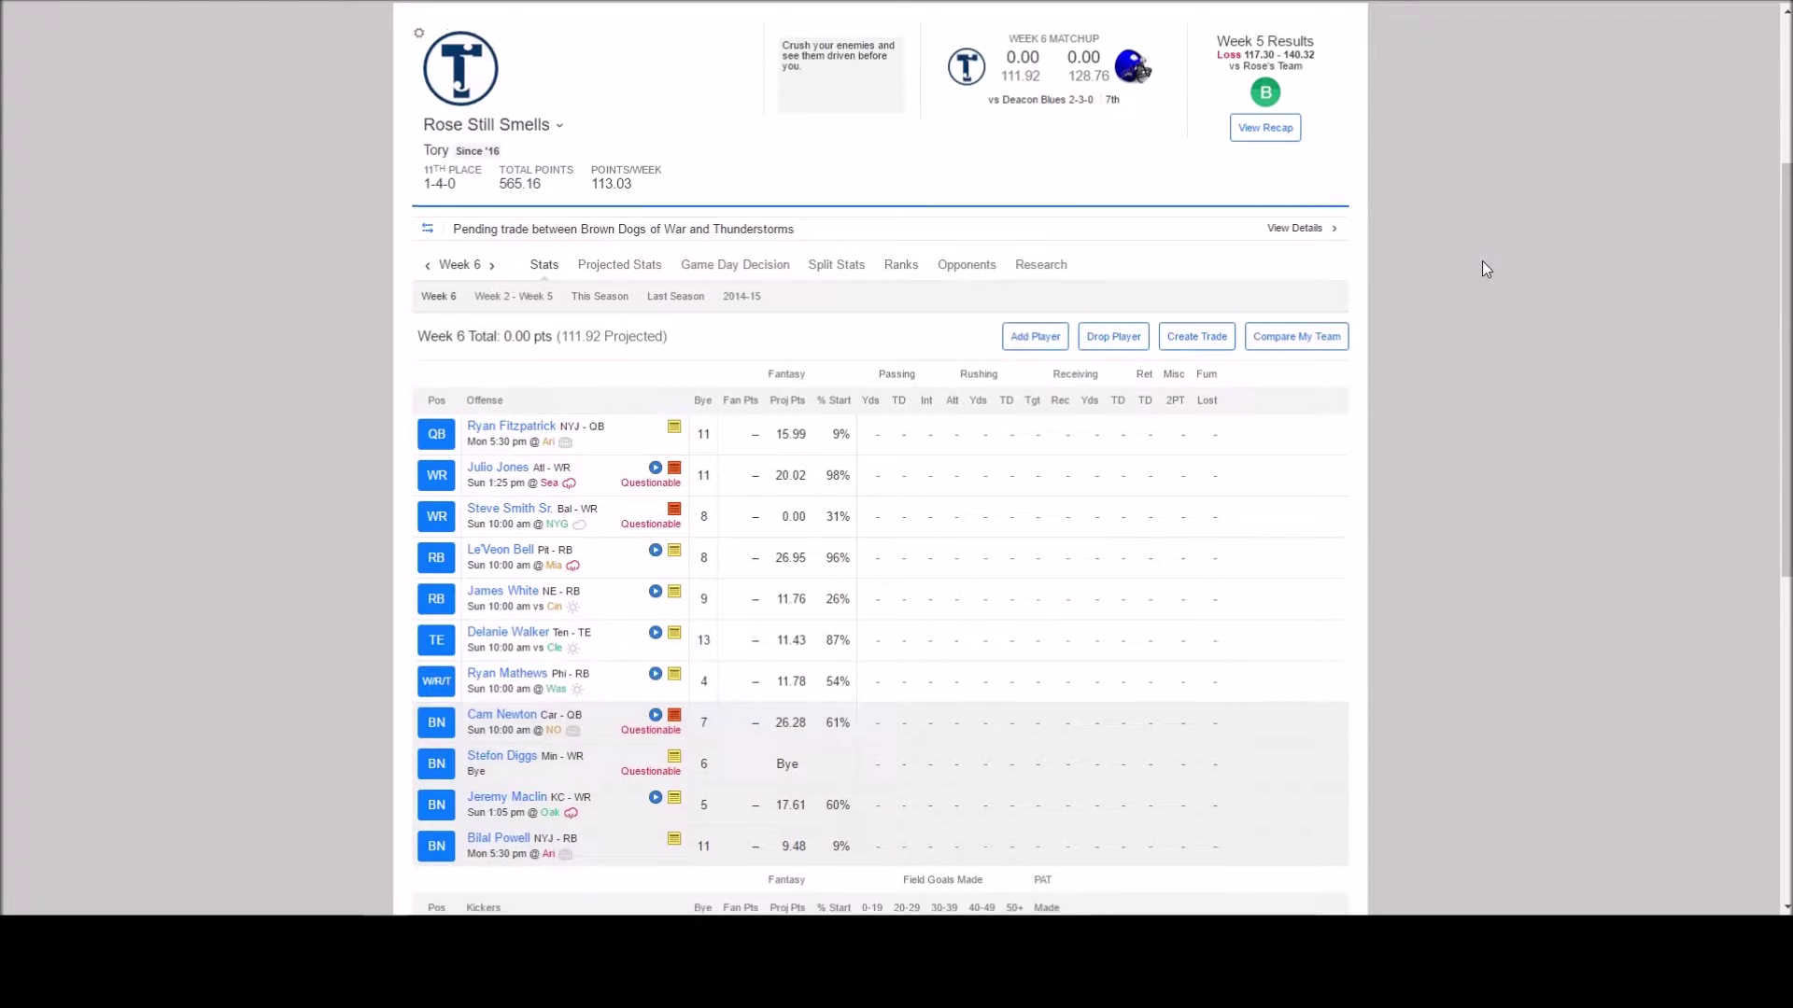
{"action": "mouse_move", "coordinate": [708, 74]}
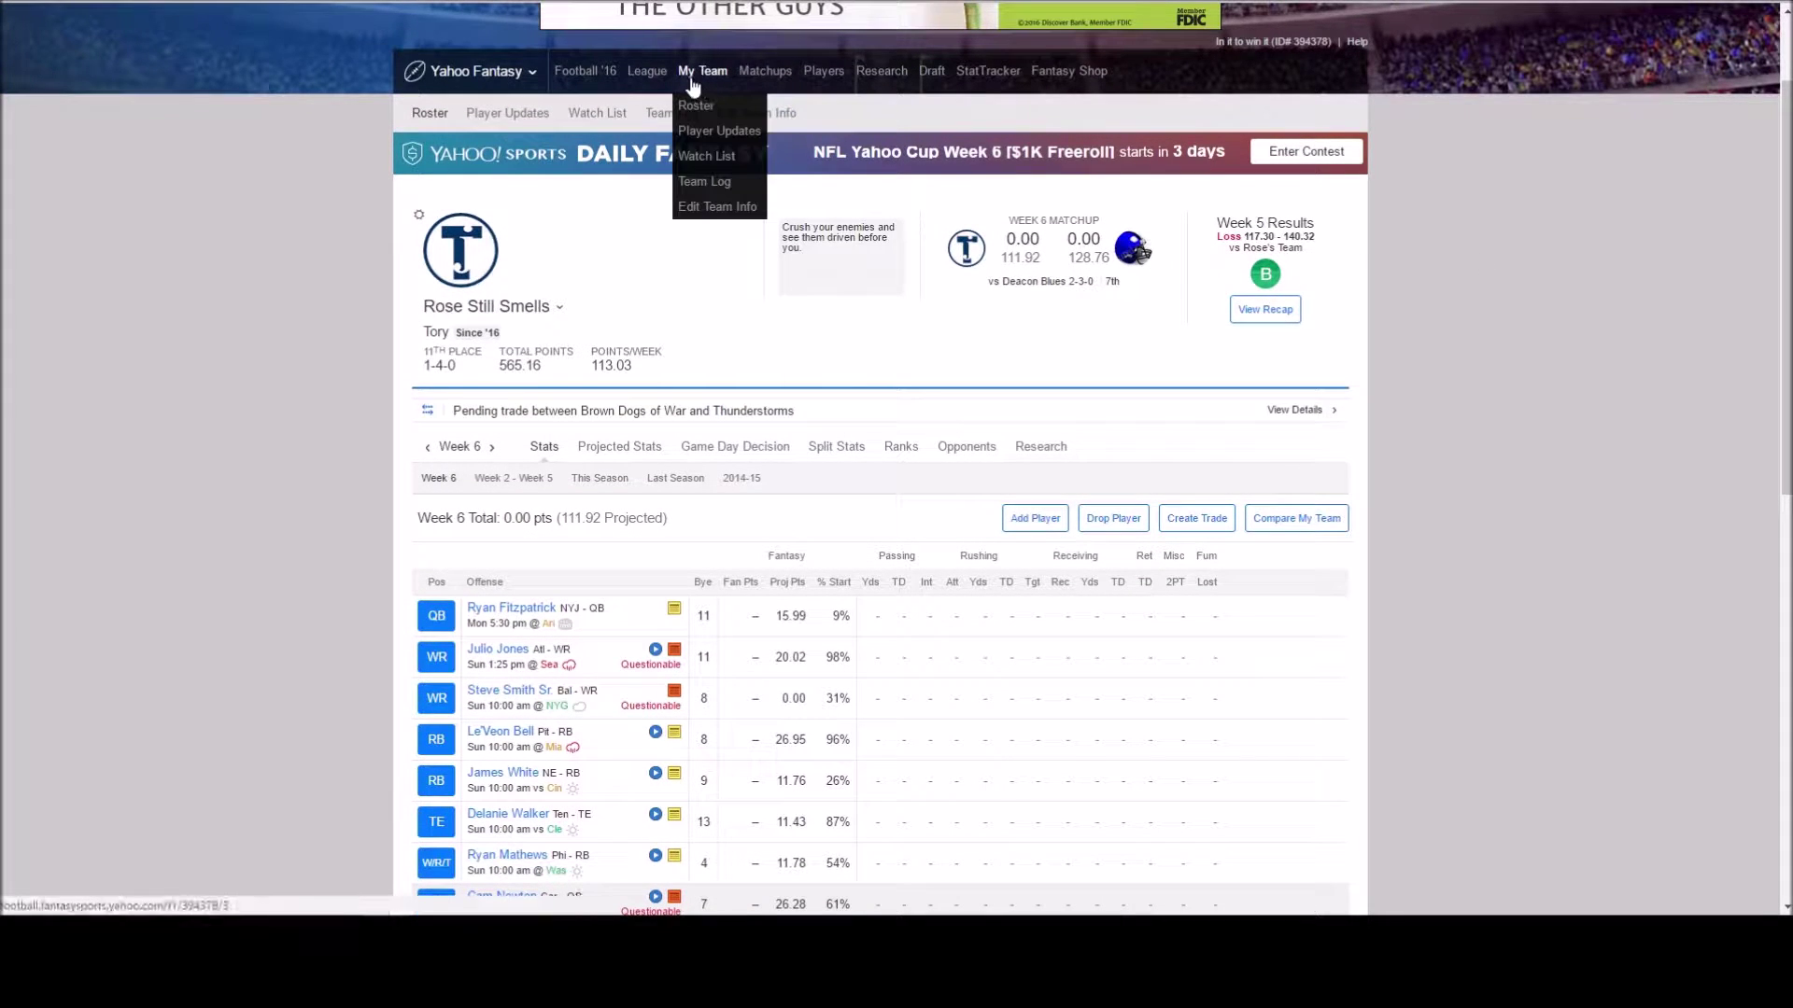
{"action": "left_click", "coordinate": [717, 207]}
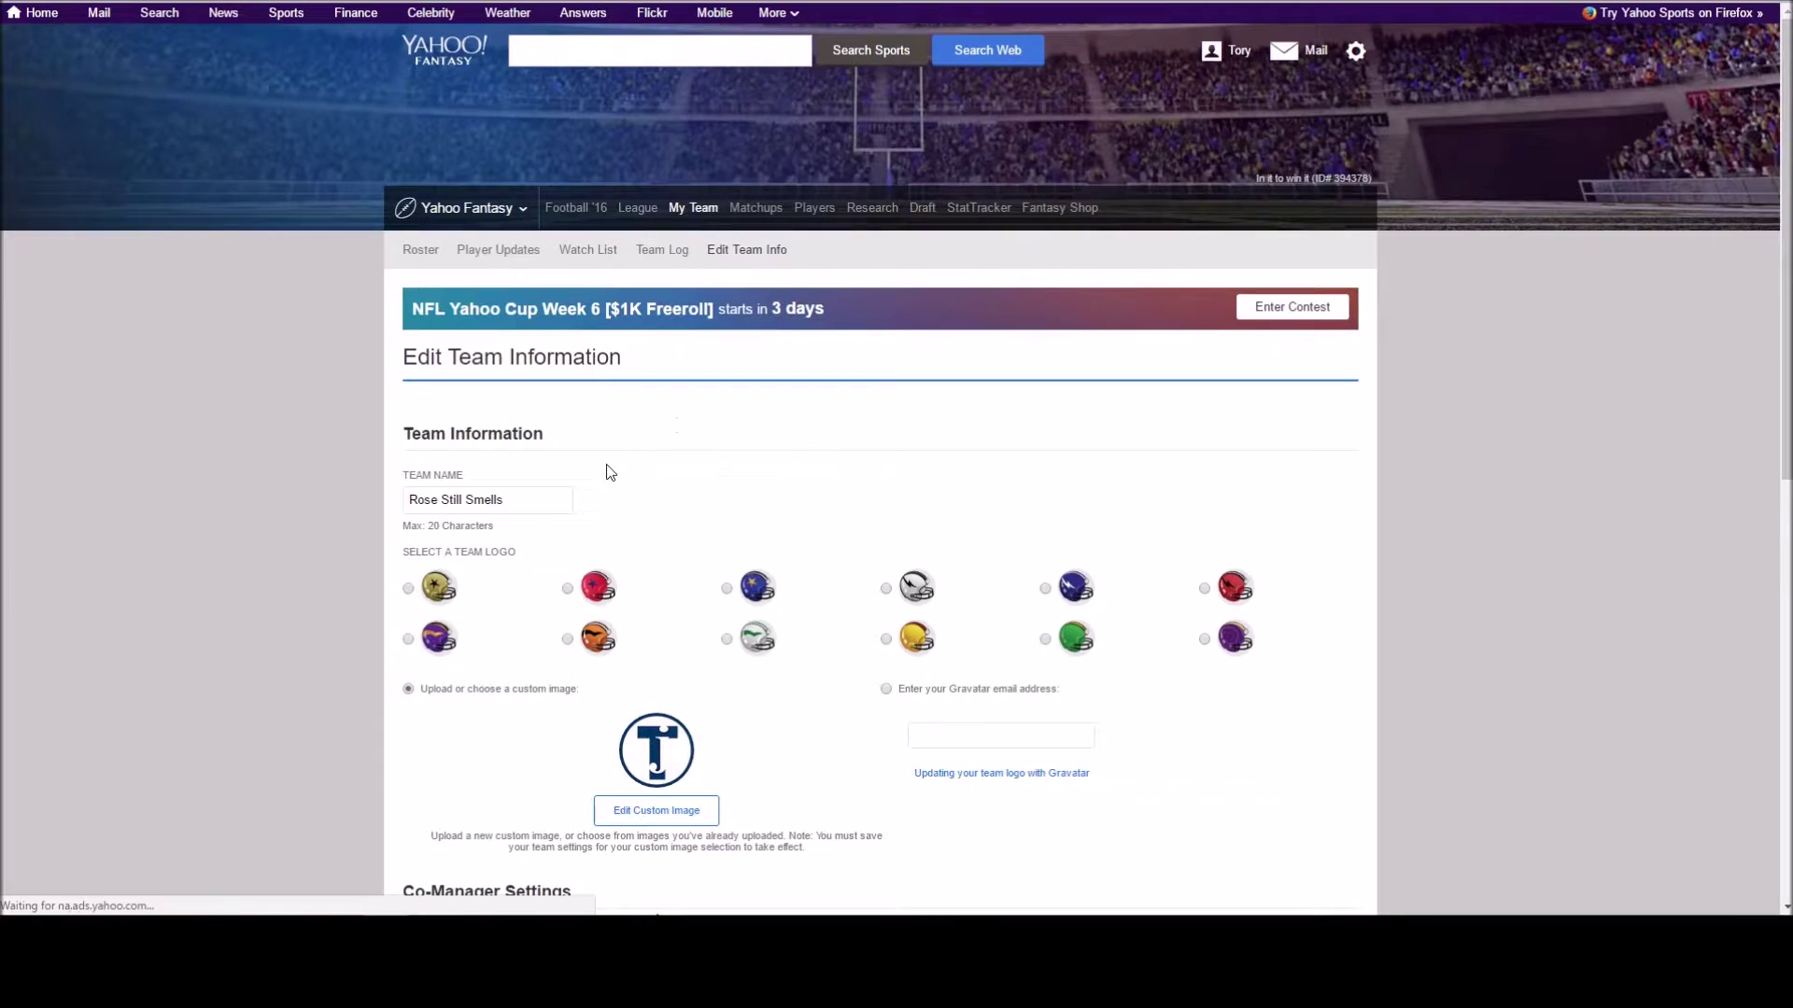
{"action": "left_click_drag", "start_coordinate": [512, 503], "coordinate": [403, 505]}
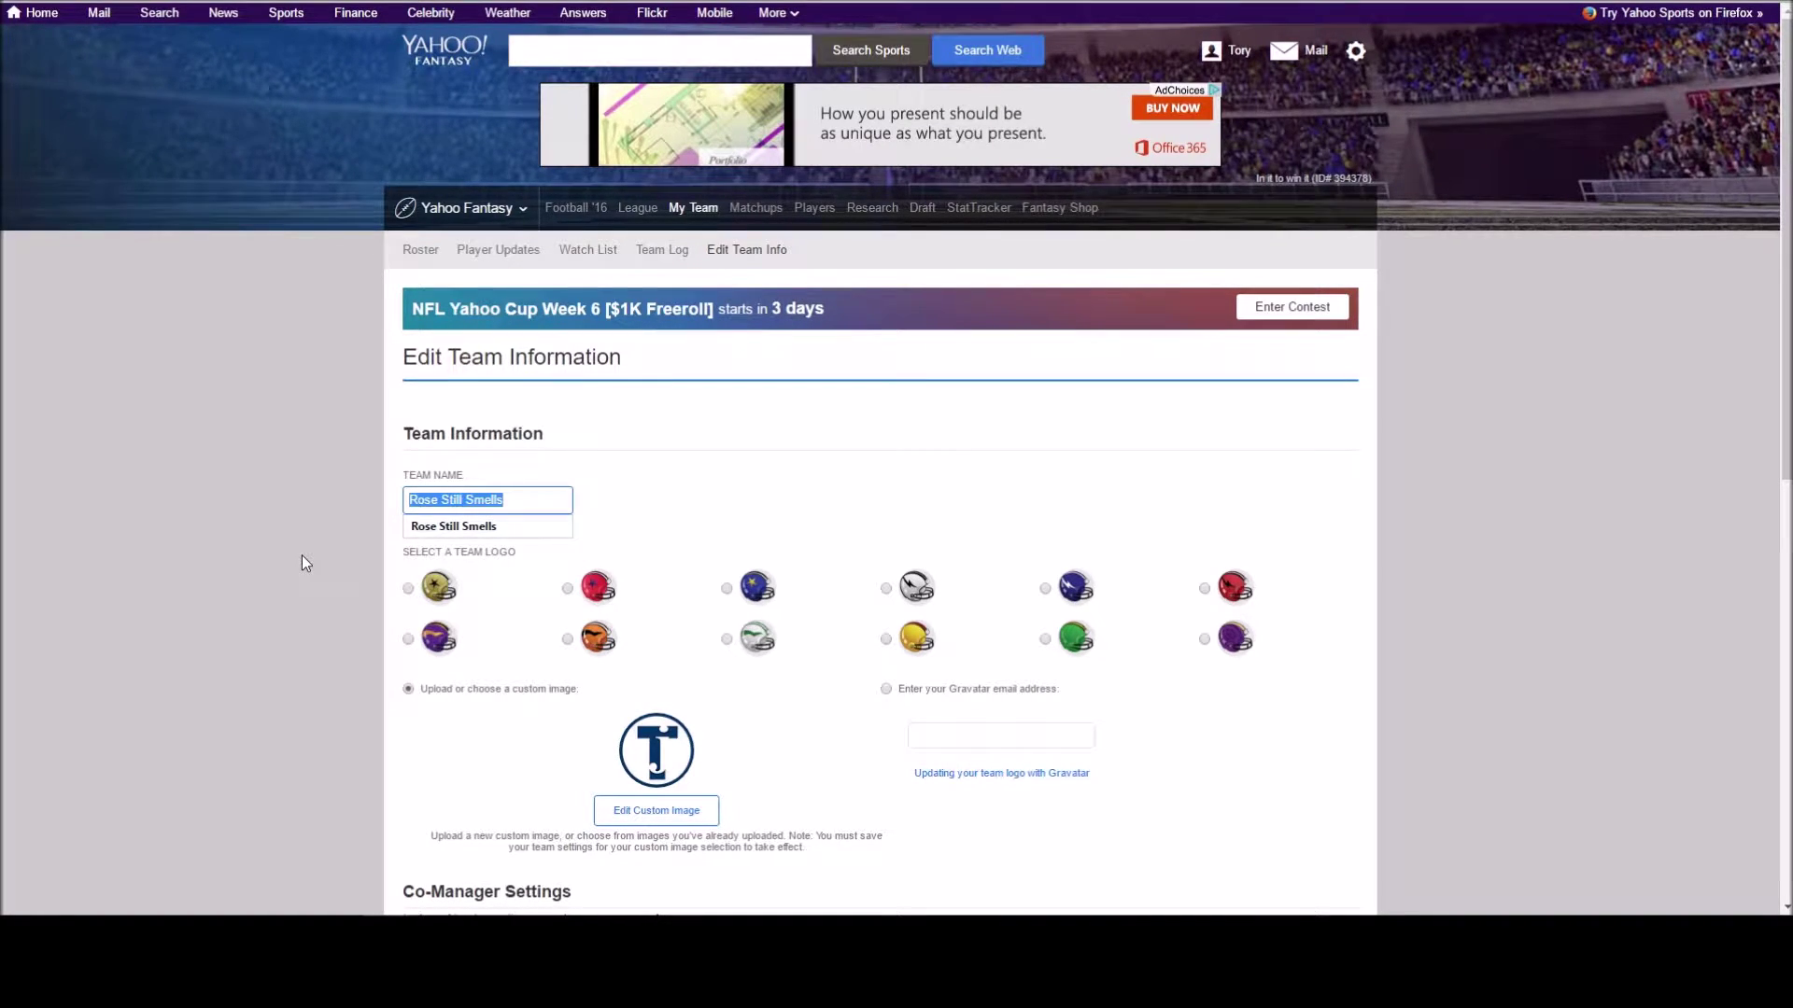
{"action": "type", "text": "H"}
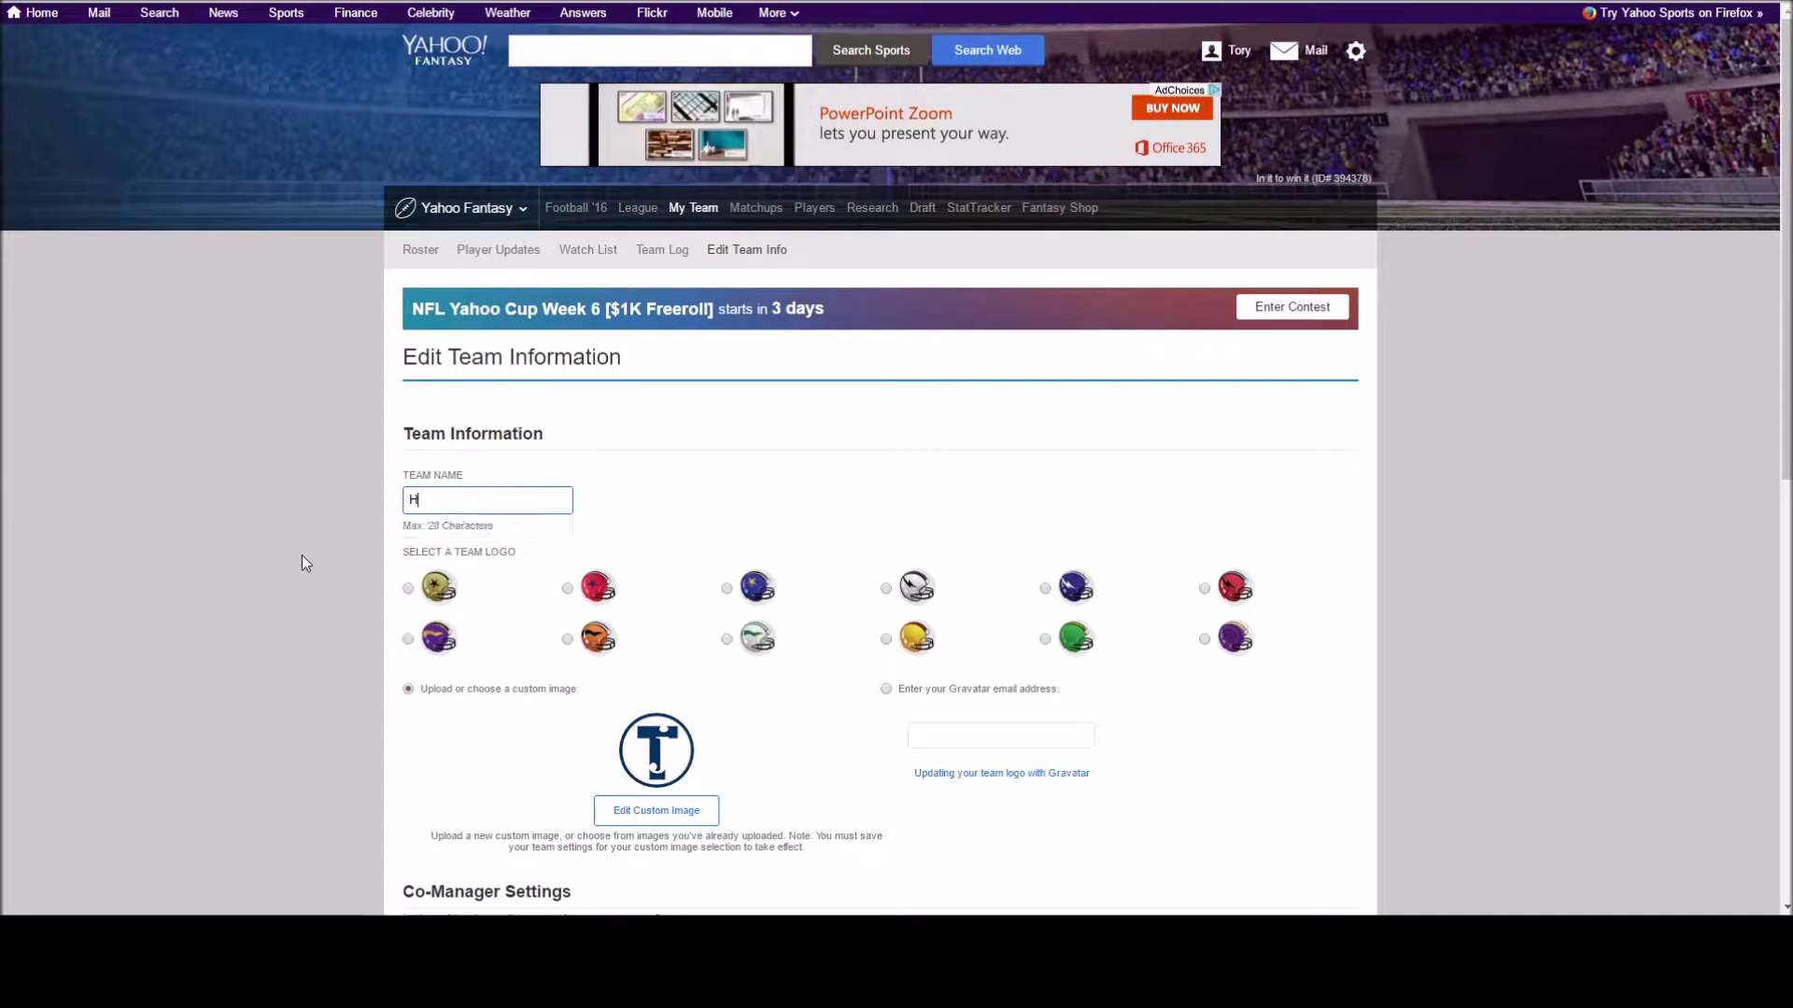
{"action": "type", "text": "umble Pie"}
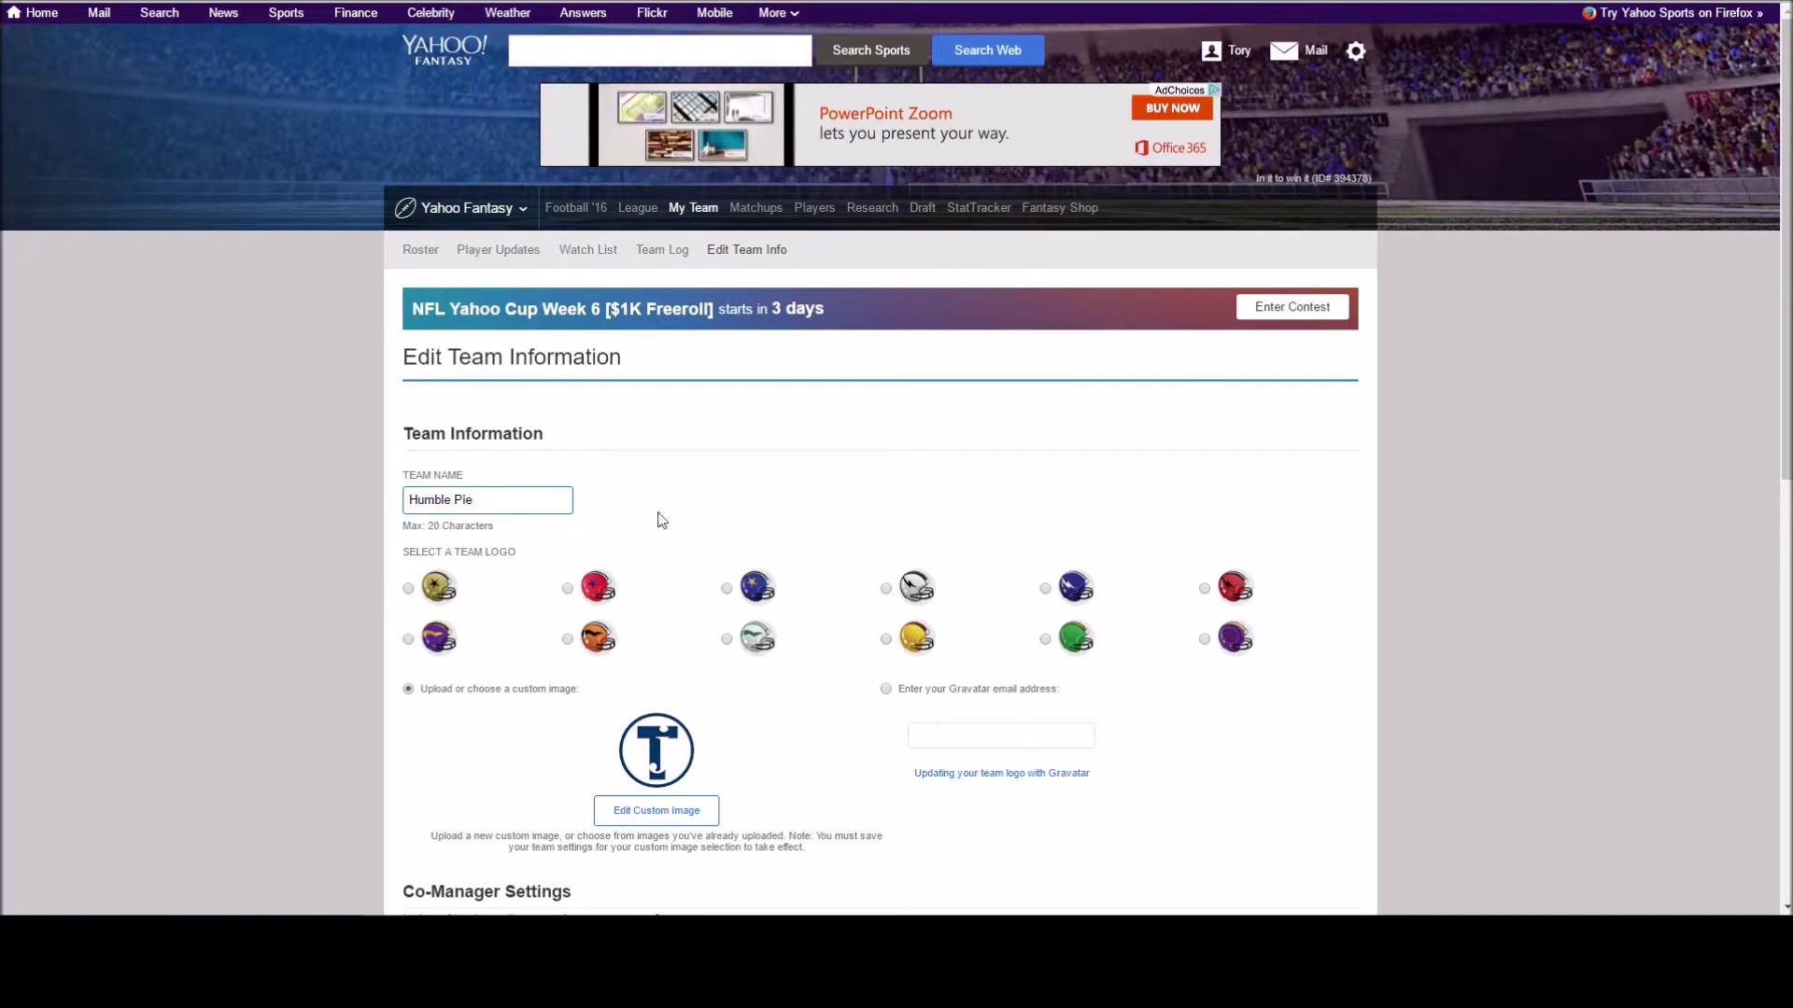
{"action": "key", "text": "Return"}
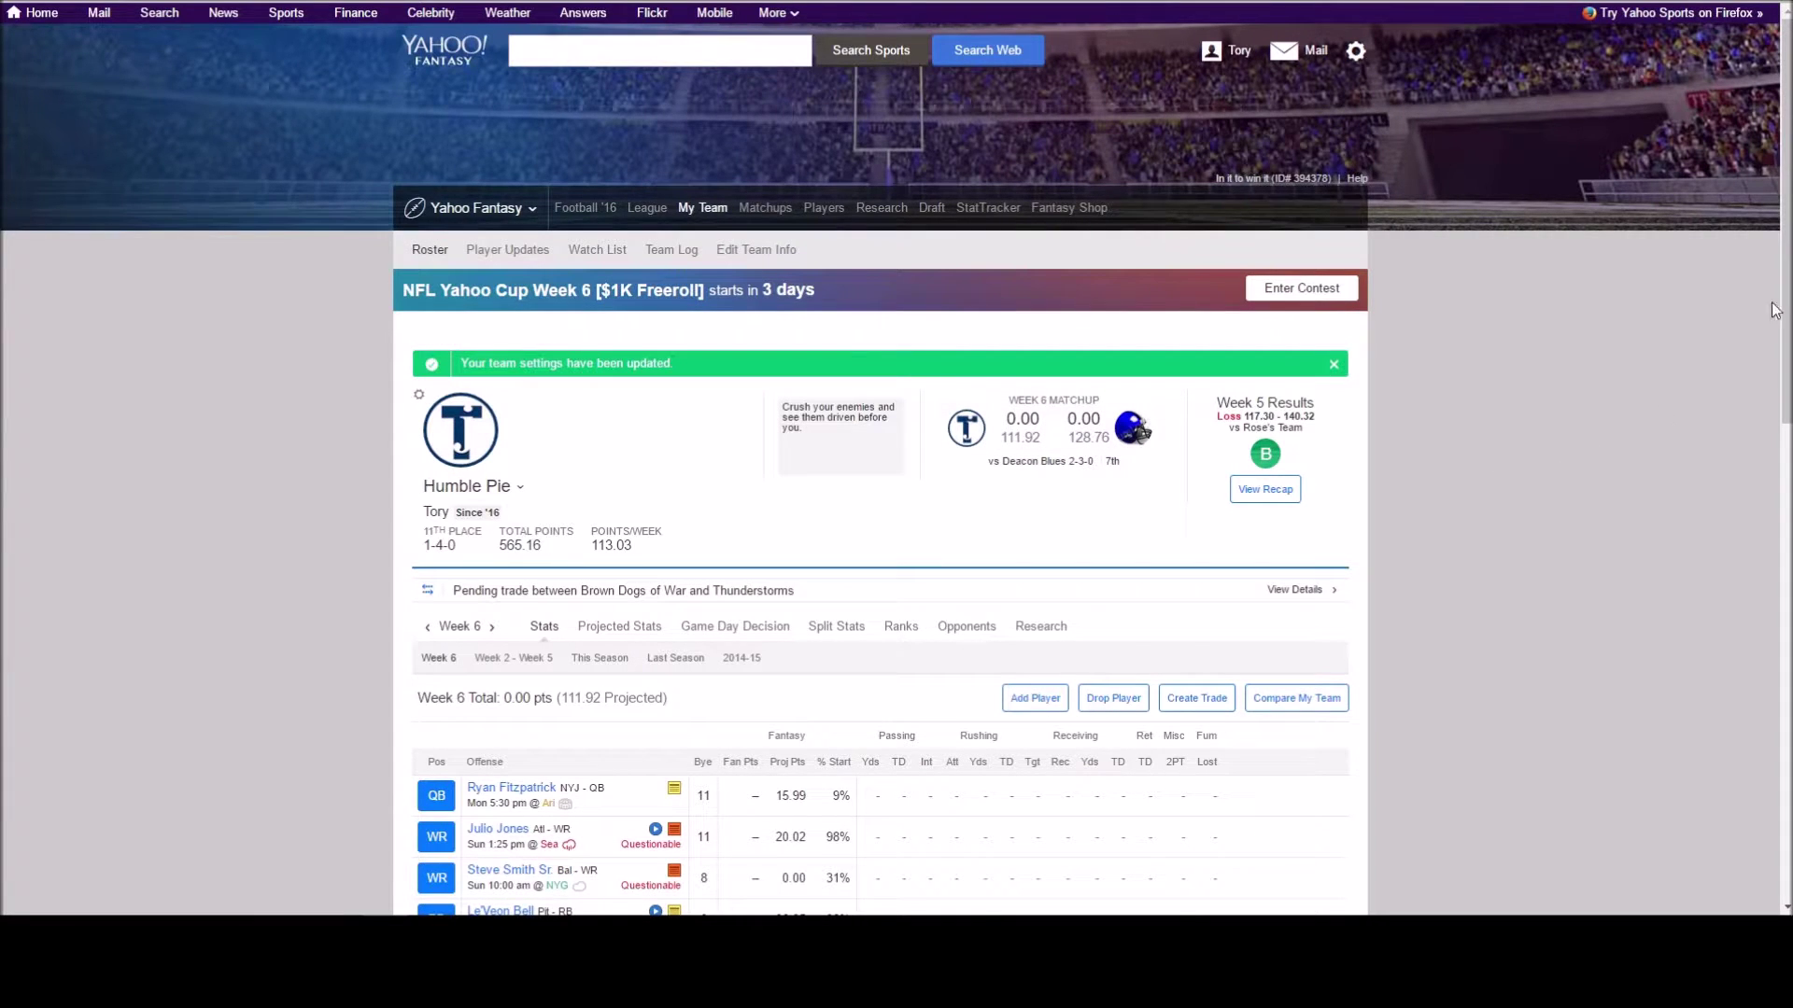
Scroll through Cam Newton's player notes to review them.
{"action": "scroll", "coordinate": [1587, 454], "scroll_direction": "down", "scroll_amount": 2}
{"action": "scroll", "coordinate": [1354, 343], "scroll_direction": "down", "scroll_amount": 1}
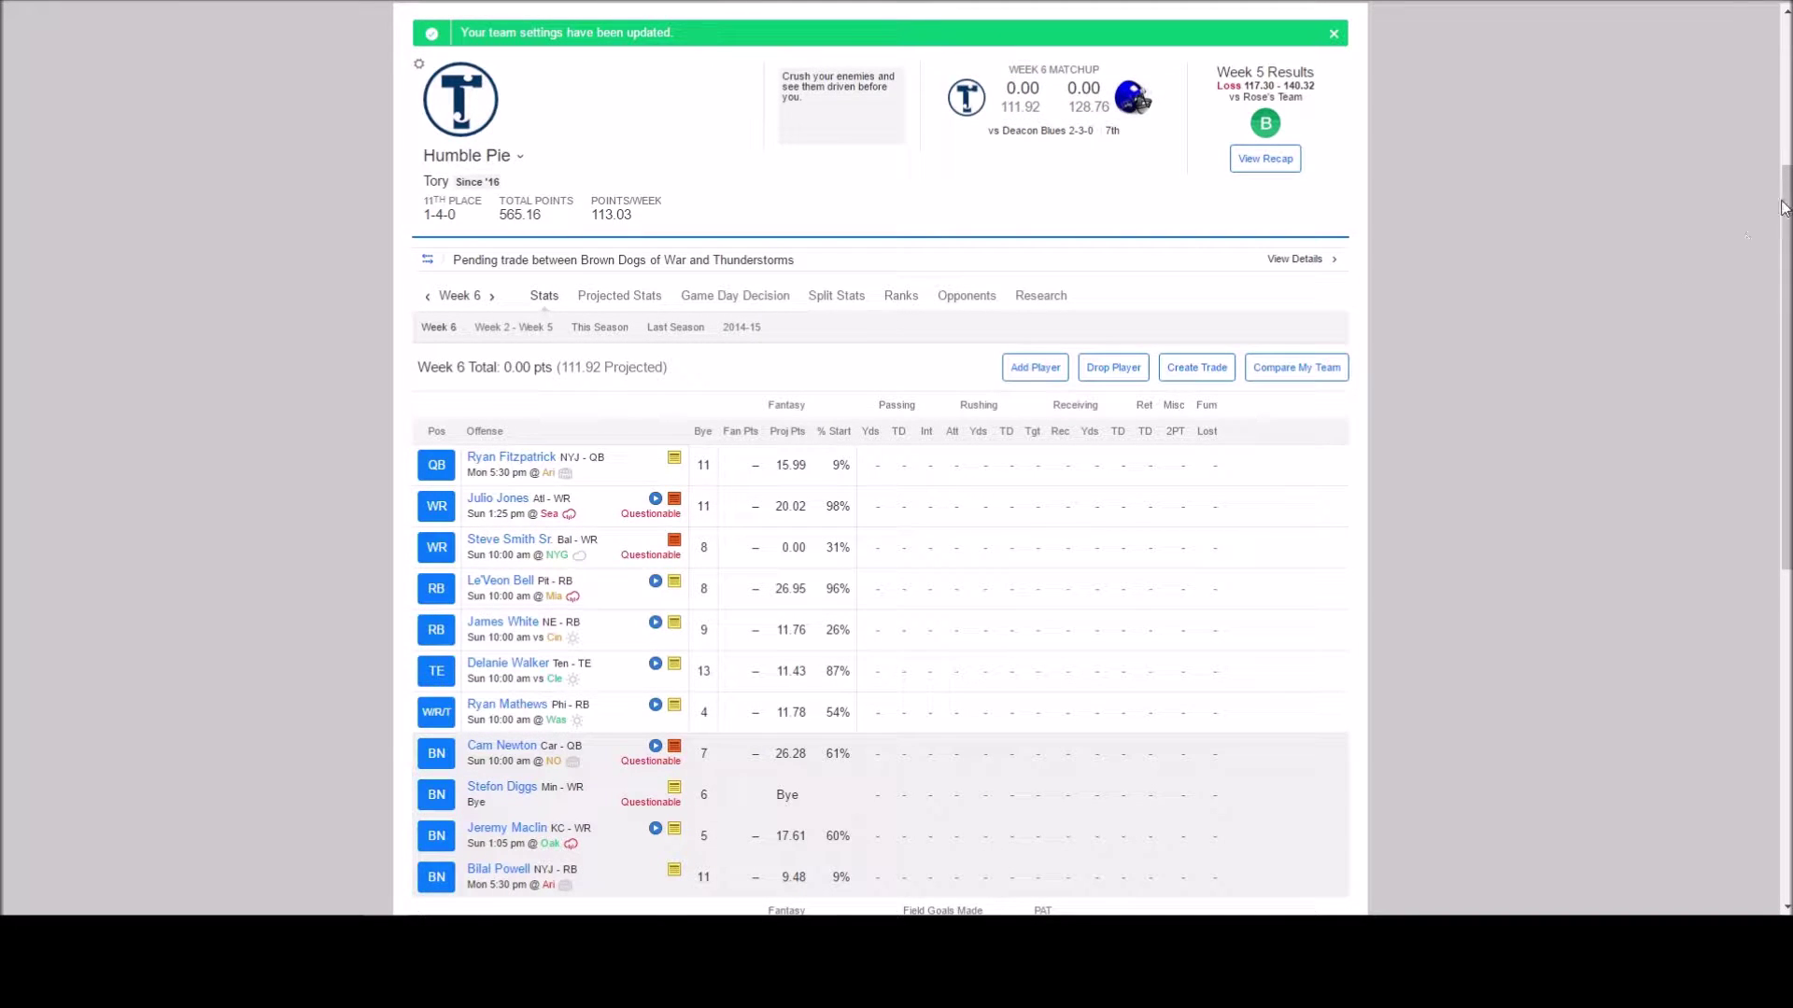
{"action": "scroll", "coordinate": [1783, 207], "scroll_direction": "down", "scroll_amount": 1}
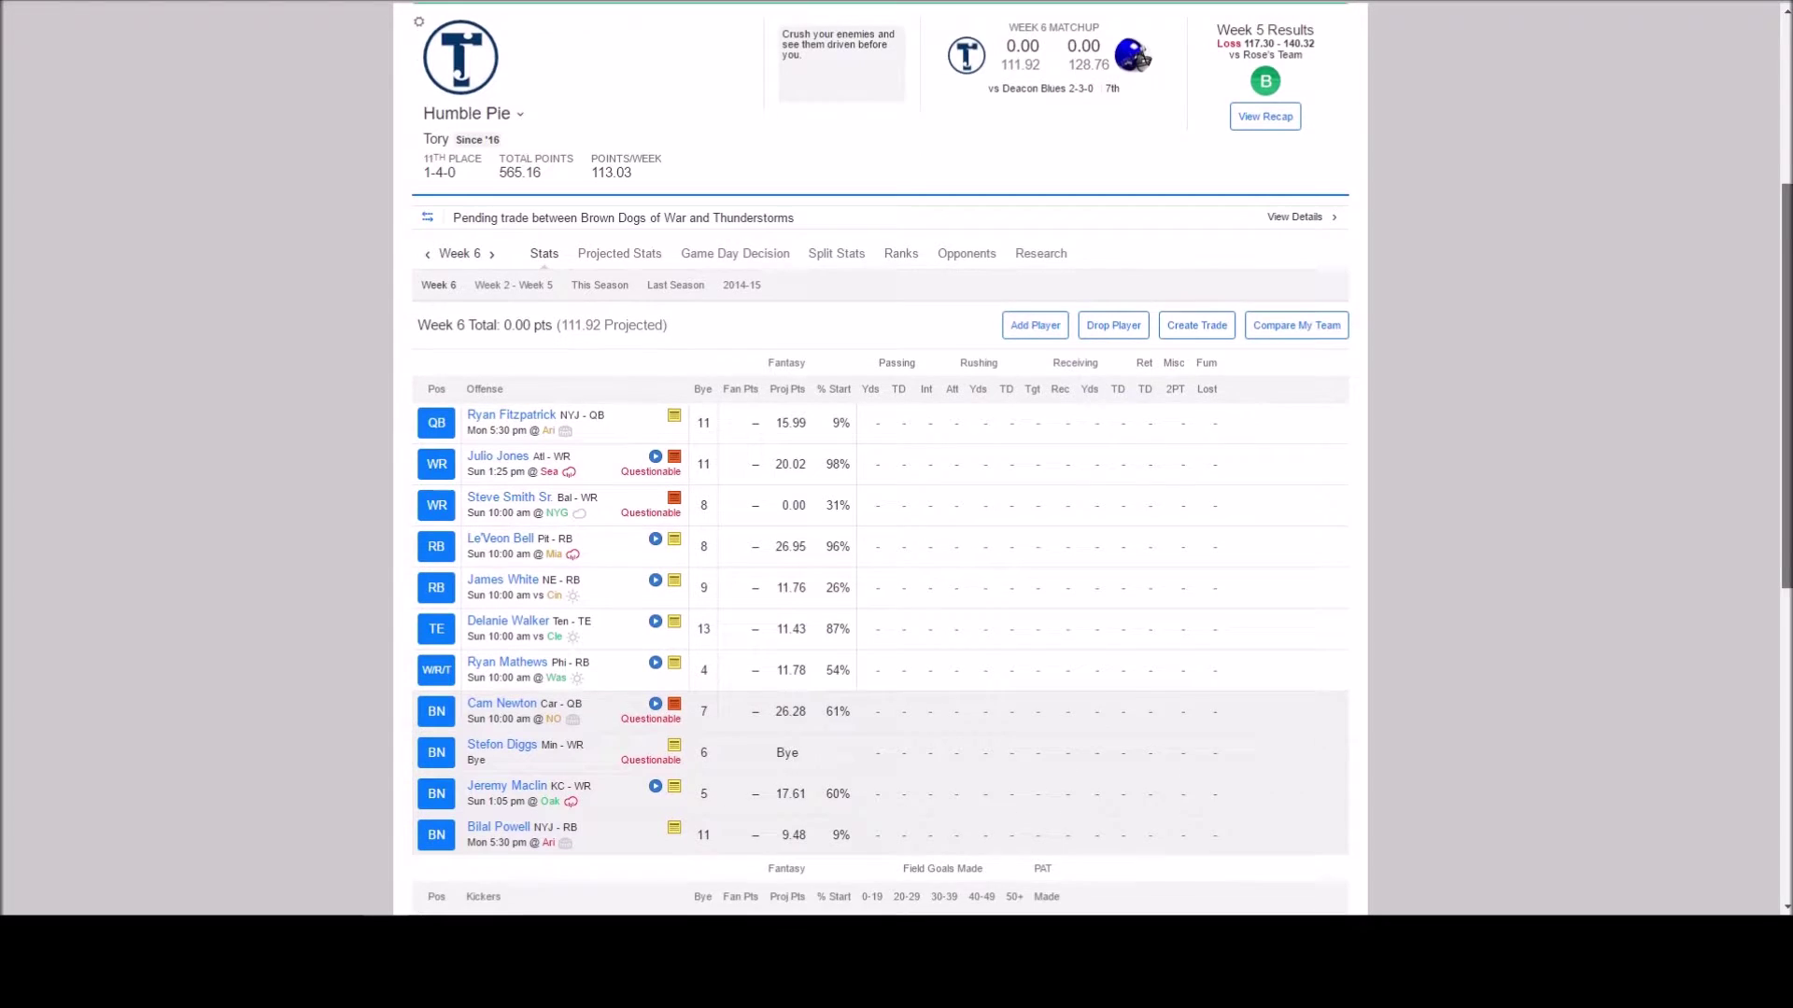
{"action": "scroll", "coordinate": [877, 457], "scroll_direction": "down", "scroll_amount": 2}
{"action": "scroll", "coordinate": [764, 359], "scroll_direction": "down", "scroll_amount": 4}
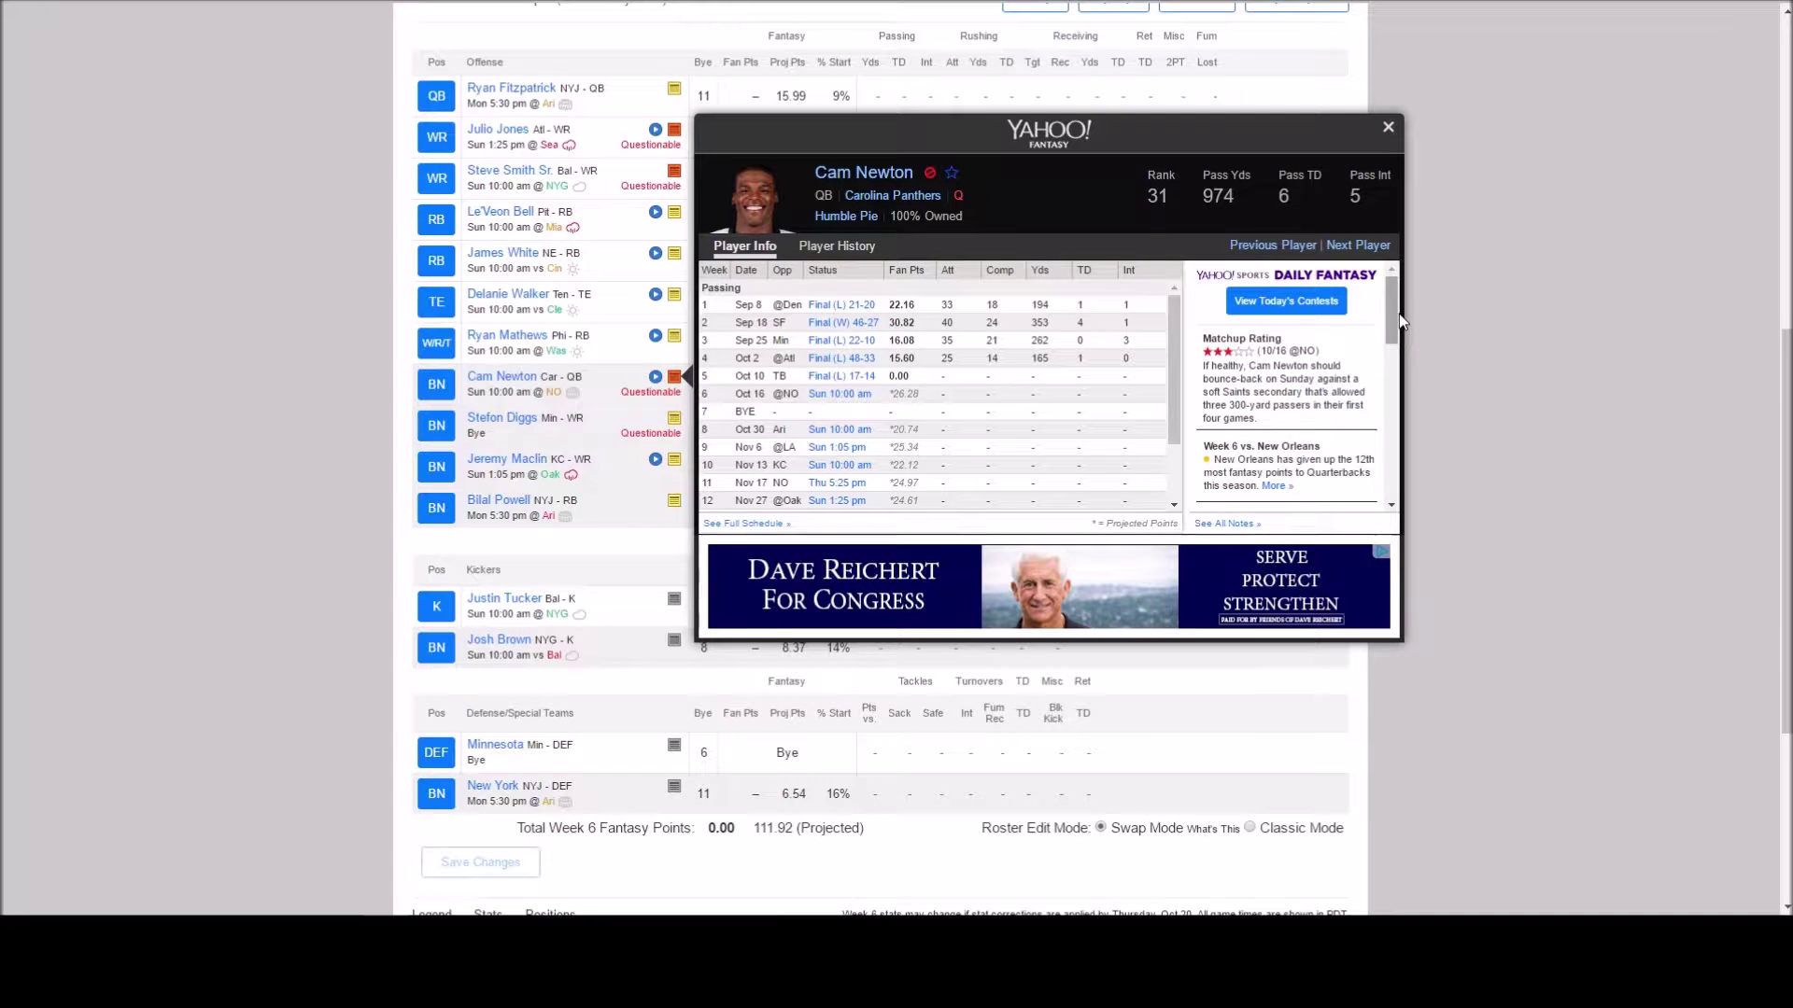
{"action": "left_click_drag", "start_coordinate": [1395, 314], "coordinate": [1393, 324]}
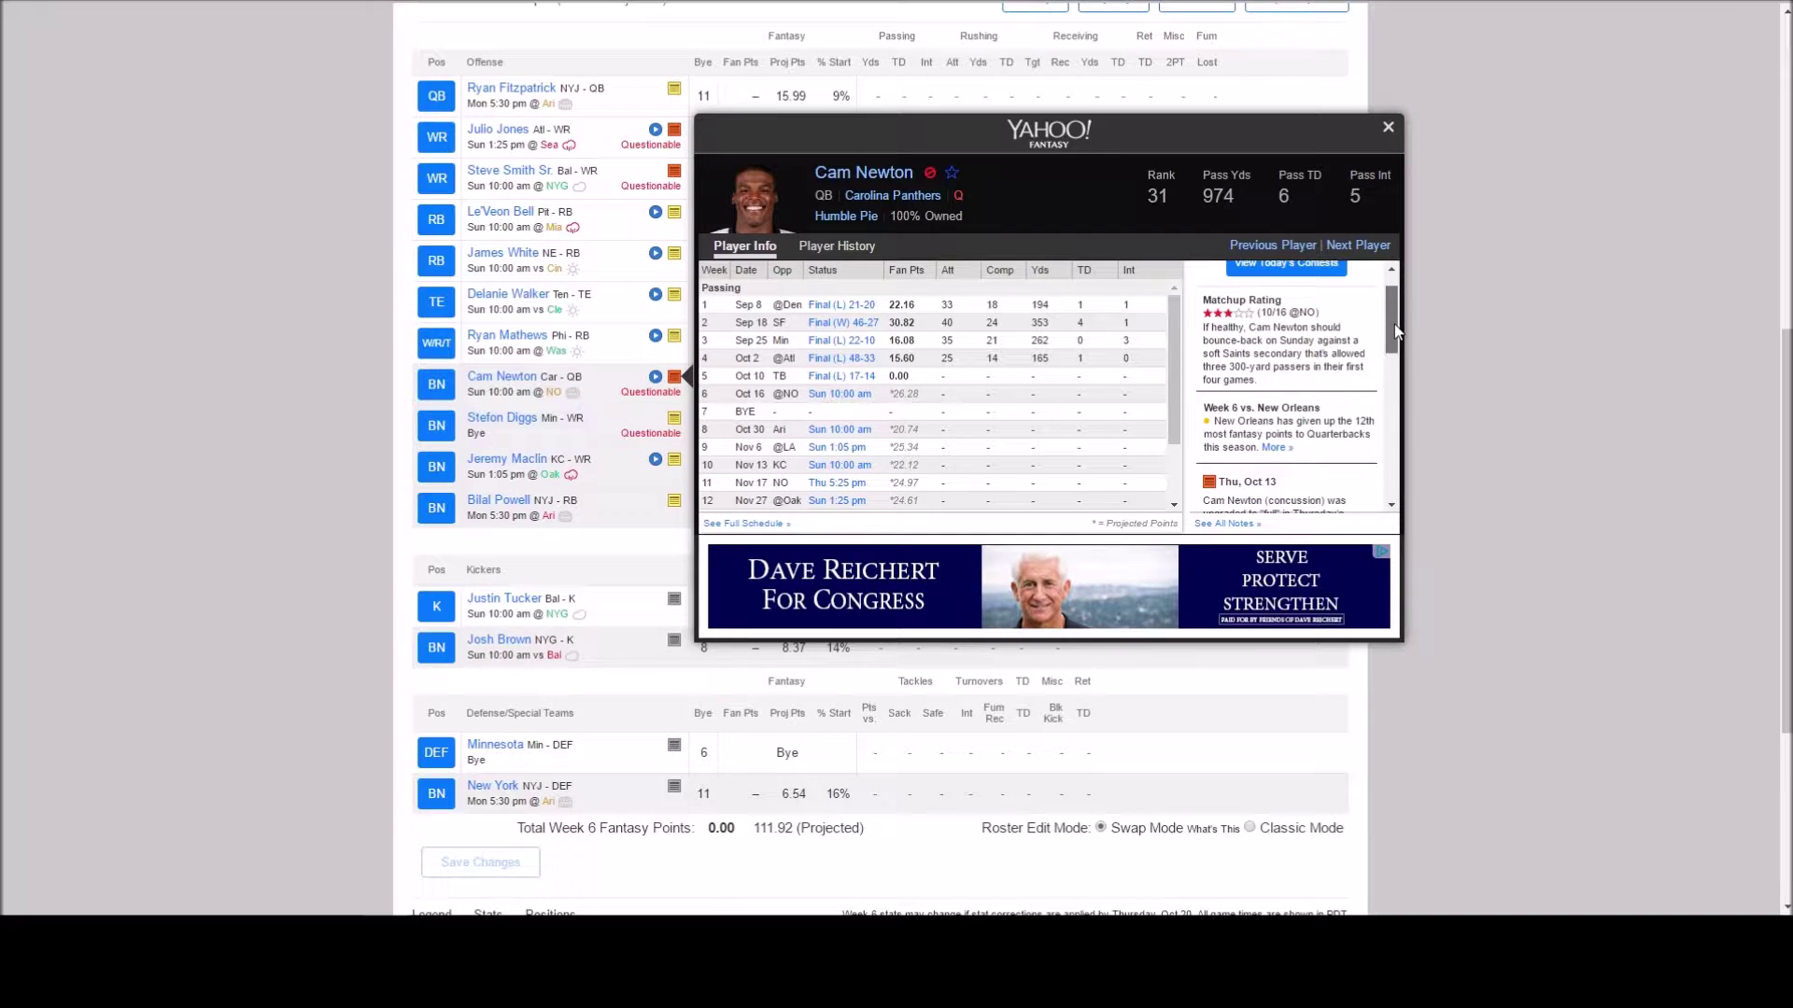
{"action": "left_click_drag", "start_coordinate": [1396, 330], "coordinate": [1393, 369]}
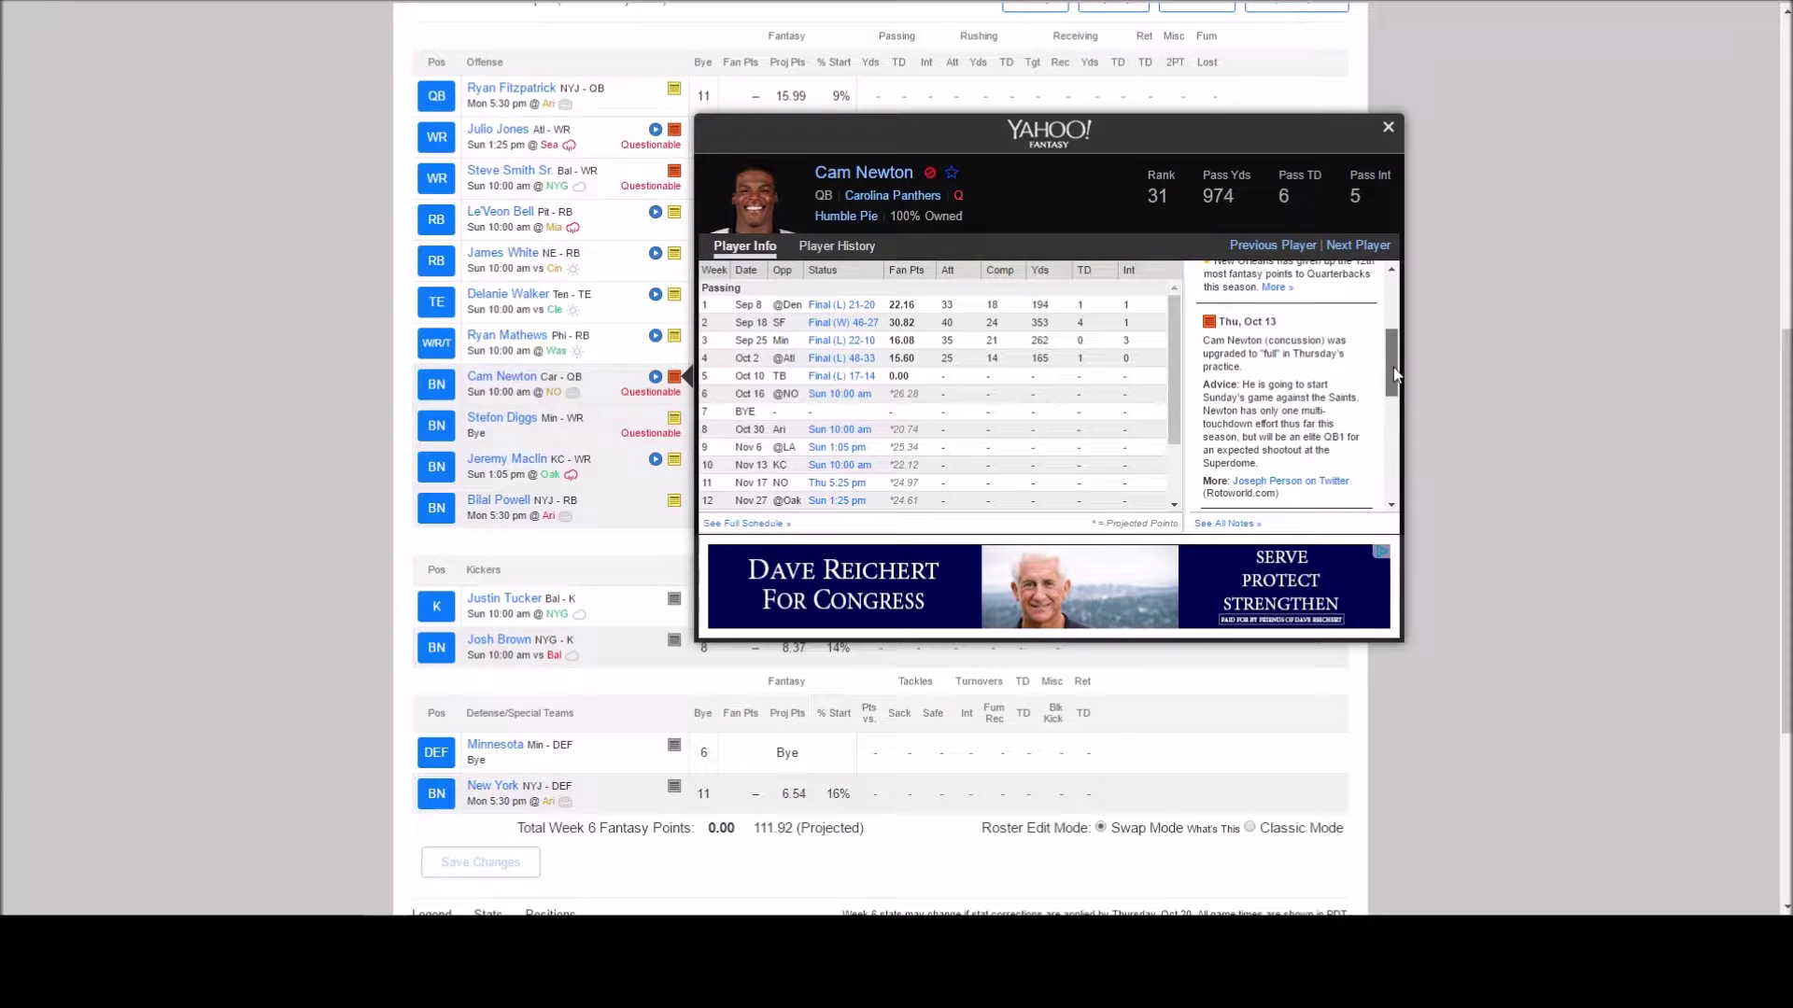
{"action": "left_click_drag", "start_coordinate": [1394, 373], "coordinate": [1392, 418]}
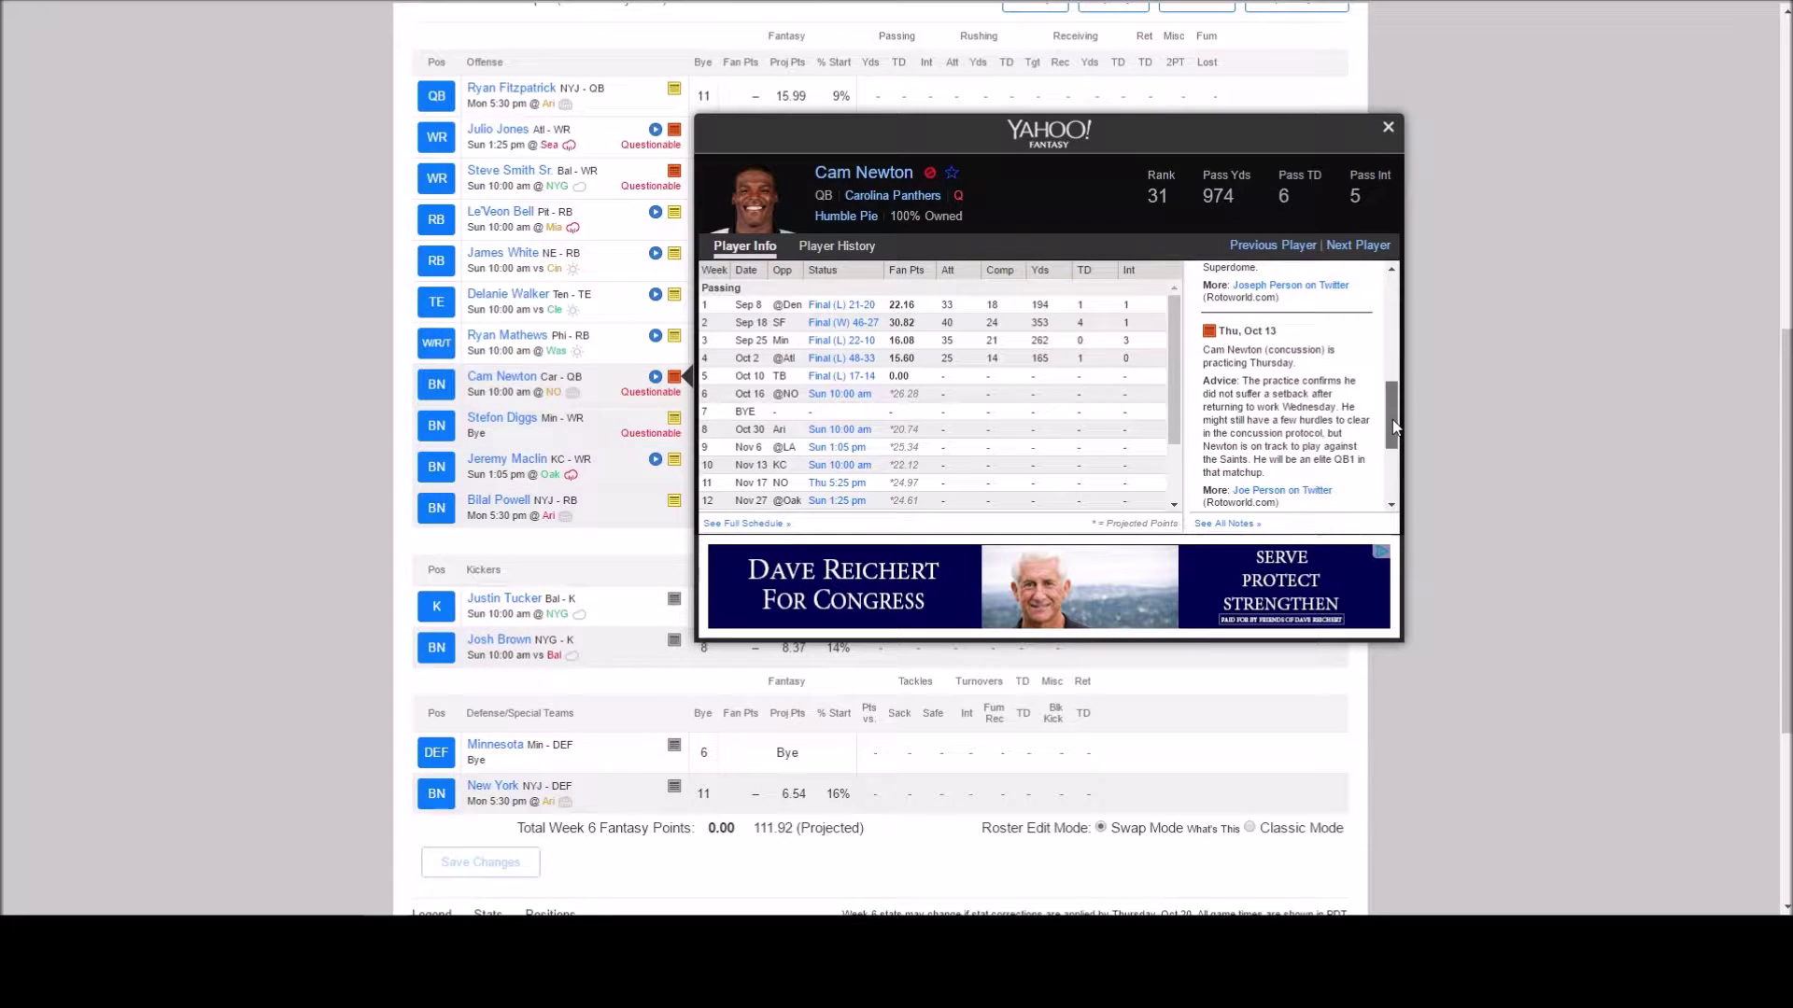
{"action": "left_click_drag", "start_coordinate": [1392, 418], "coordinate": [1391, 424]}
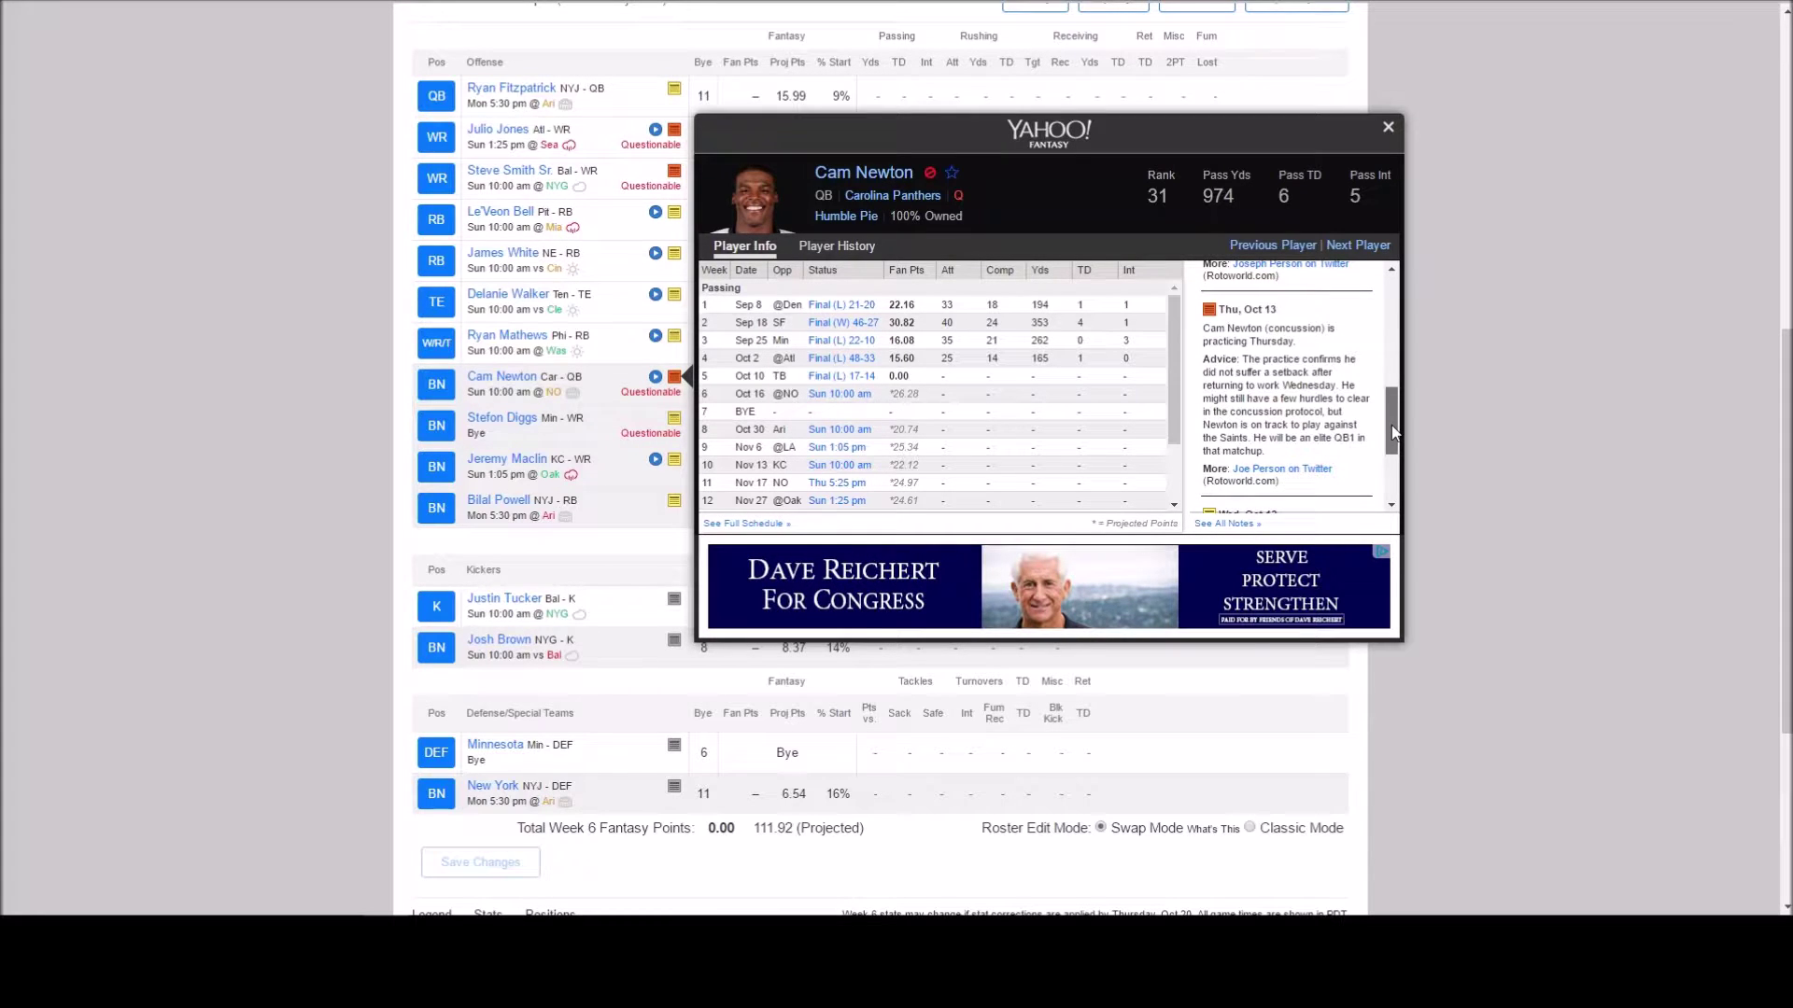
{"action": "left_click_drag", "start_coordinate": [1391, 424], "coordinate": [1391, 428]}
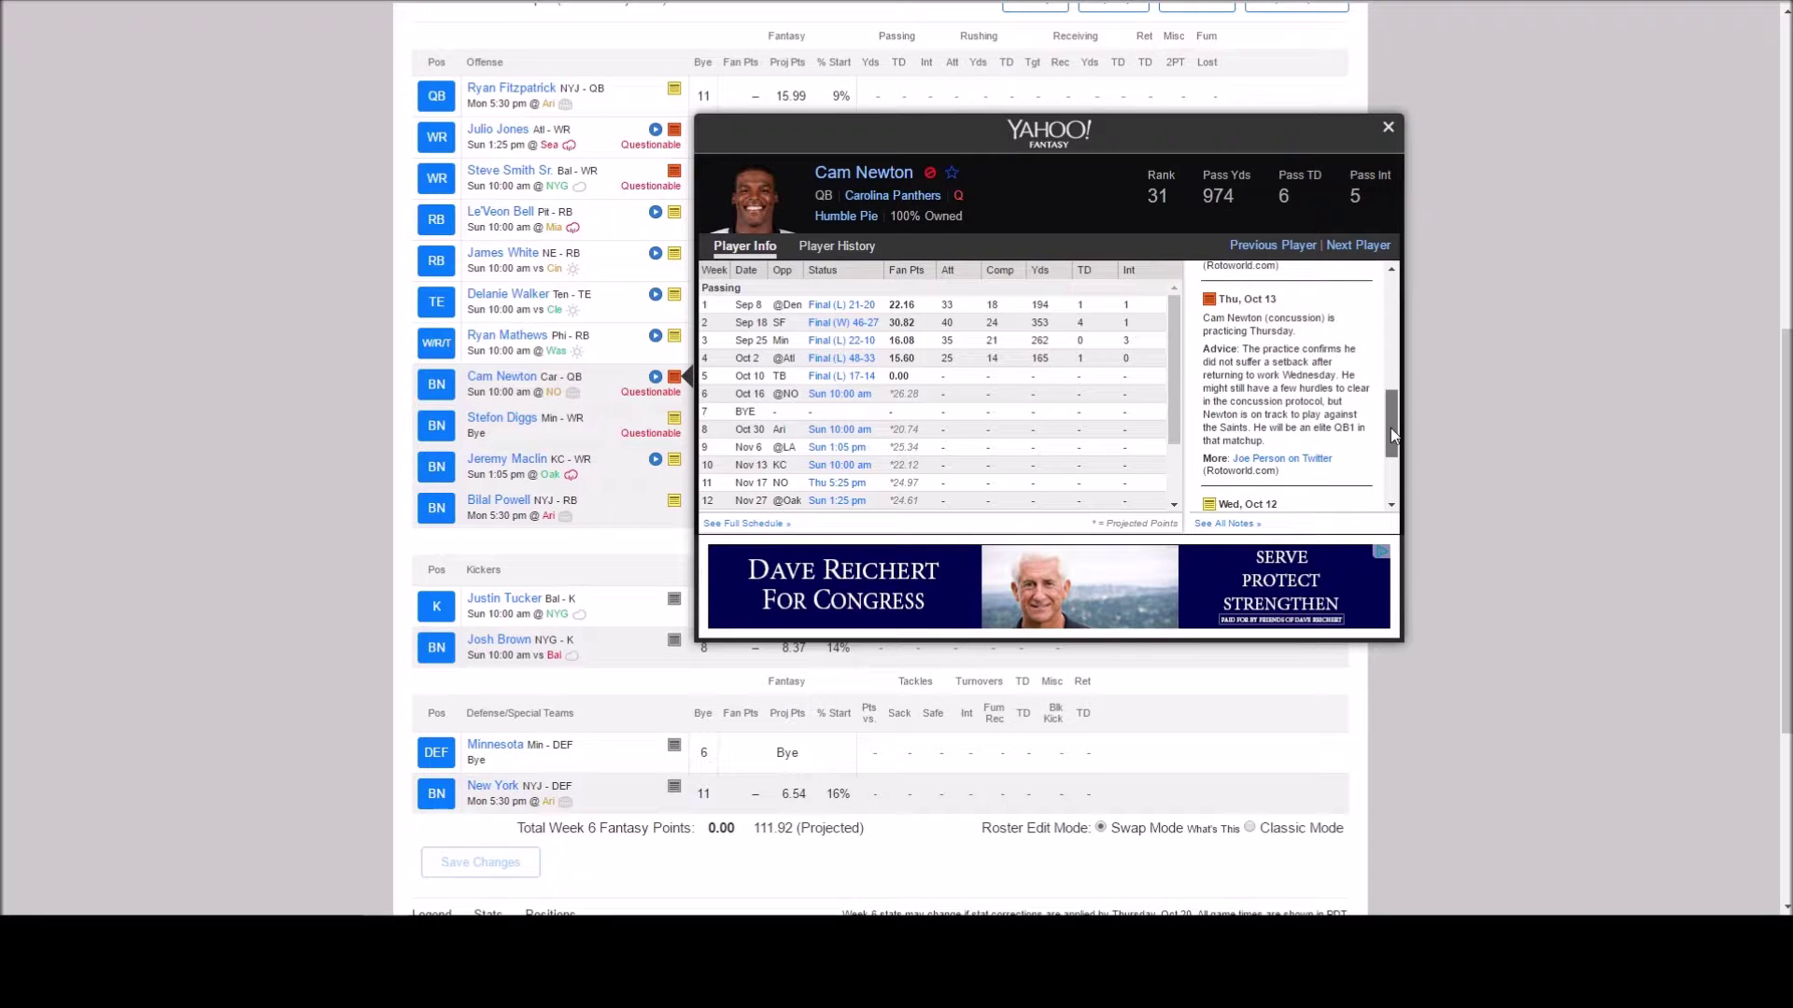
Start Cam Newton at QB over Ryan Fitzpatrick, raising the projection to 122.21.
{"action": "left_click_drag", "start_coordinate": [1391, 428], "coordinate": [1401, 148]}
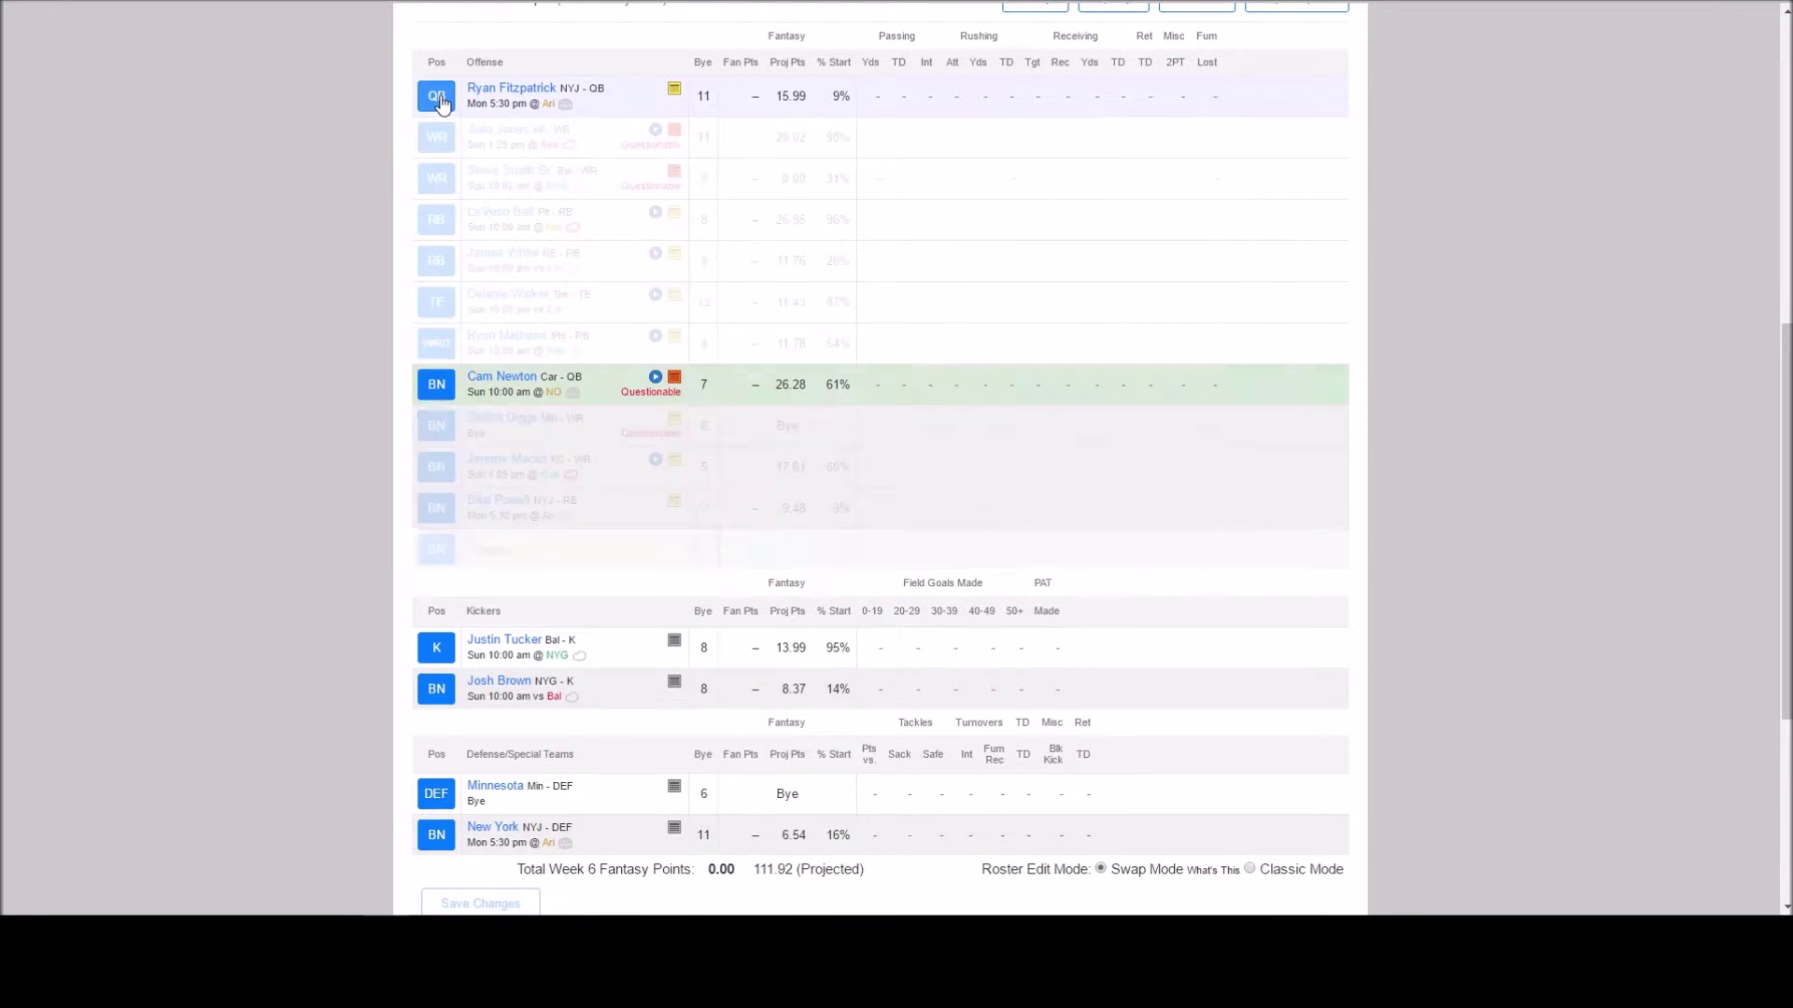
{"action": "left_click", "coordinate": [437, 388]}
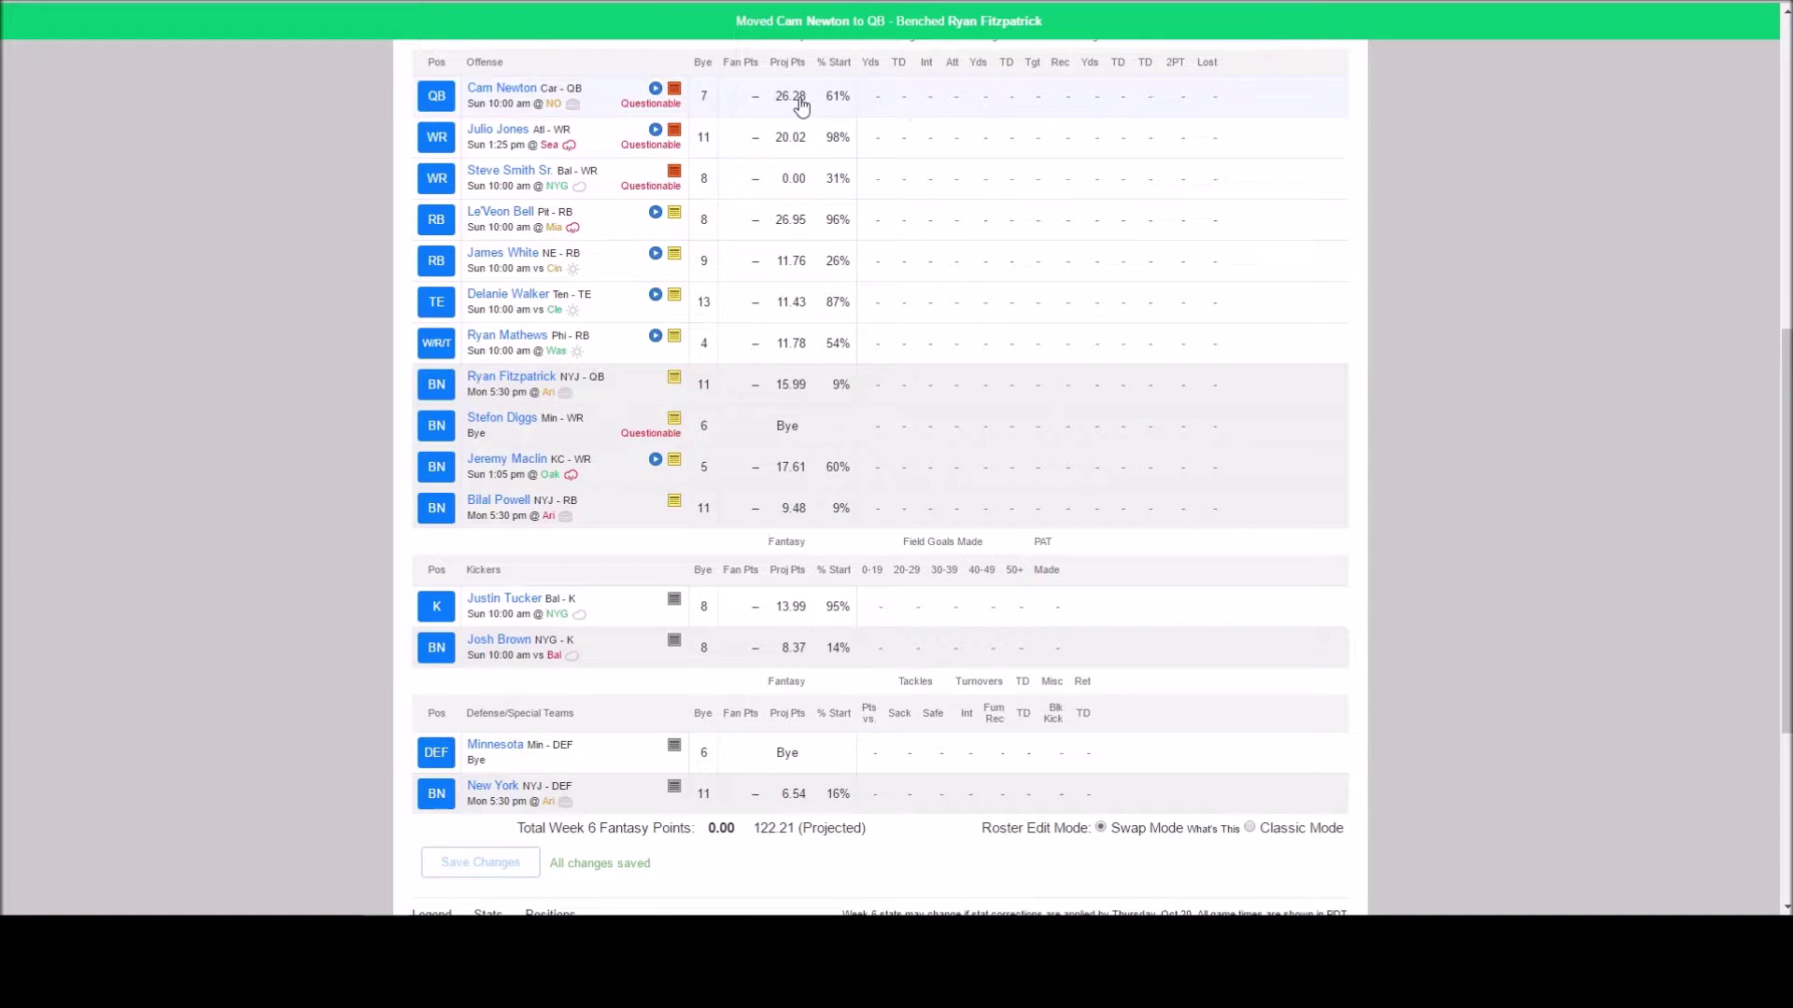
{"action": "left_click", "coordinate": [676, 132]}
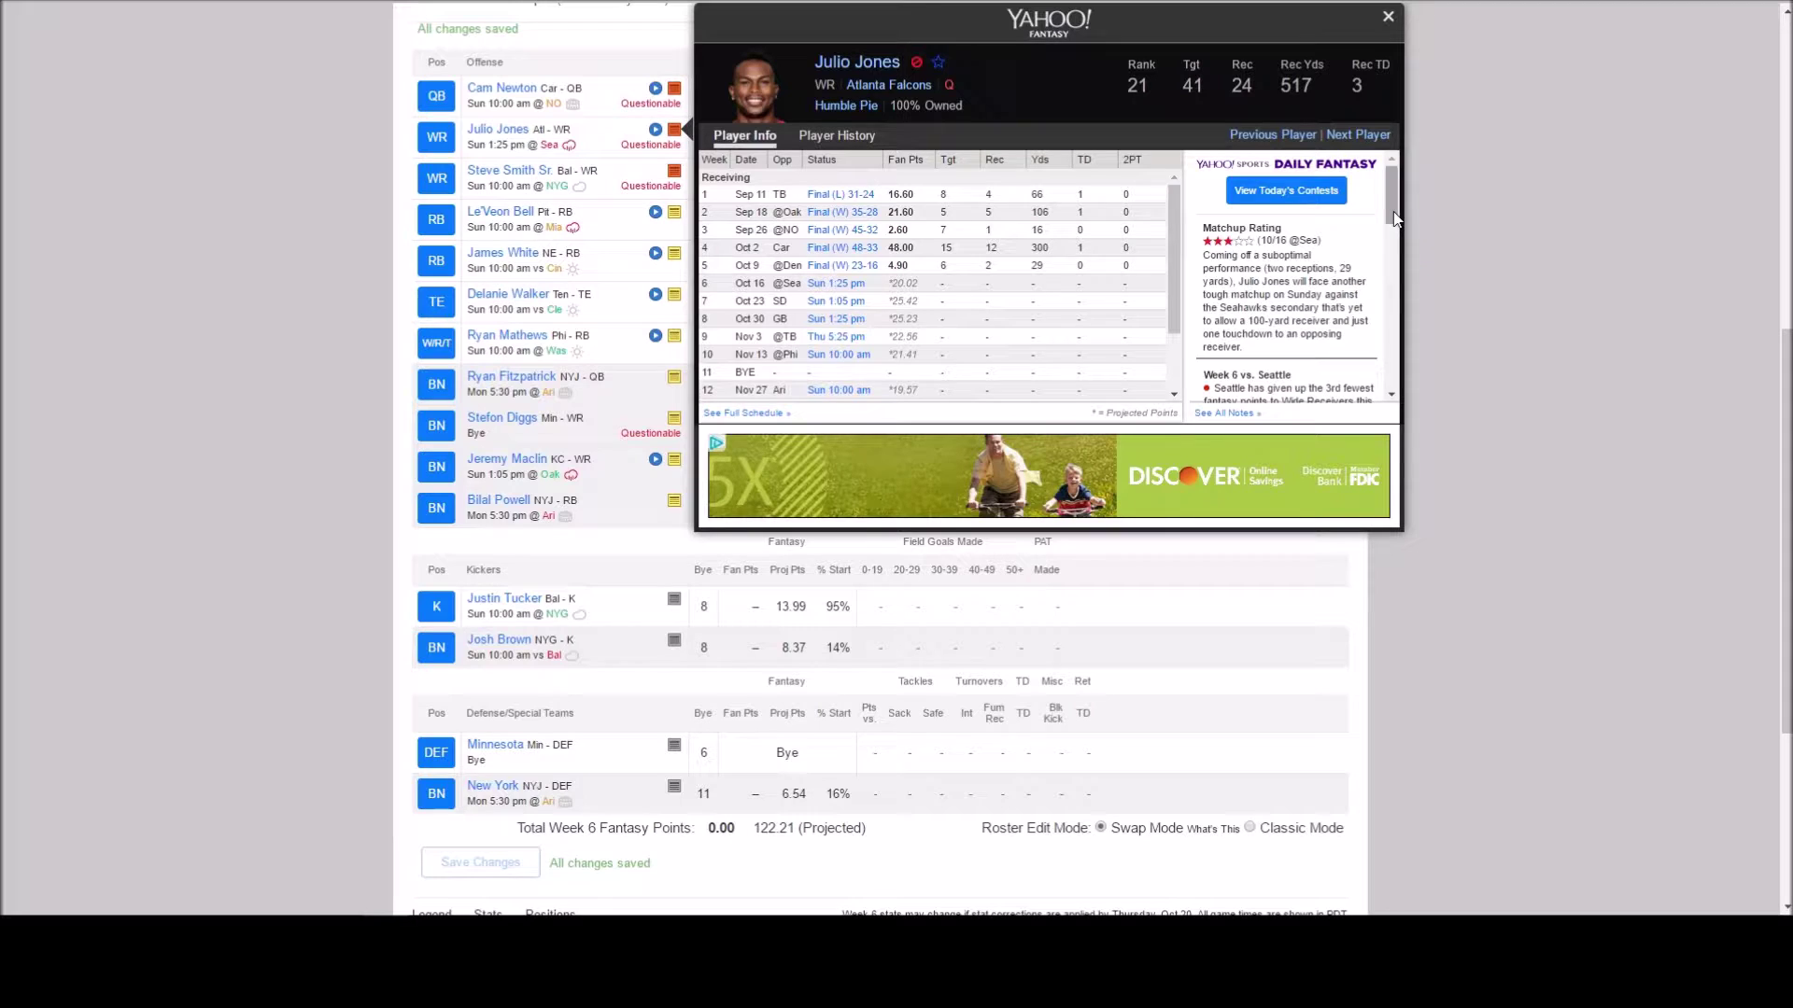
Read through Julio Jones's player notes and highlight the advice calling him a downgrade.
{"action": "left_click_drag", "start_coordinate": [1395, 218], "coordinate": [1392, 252]}
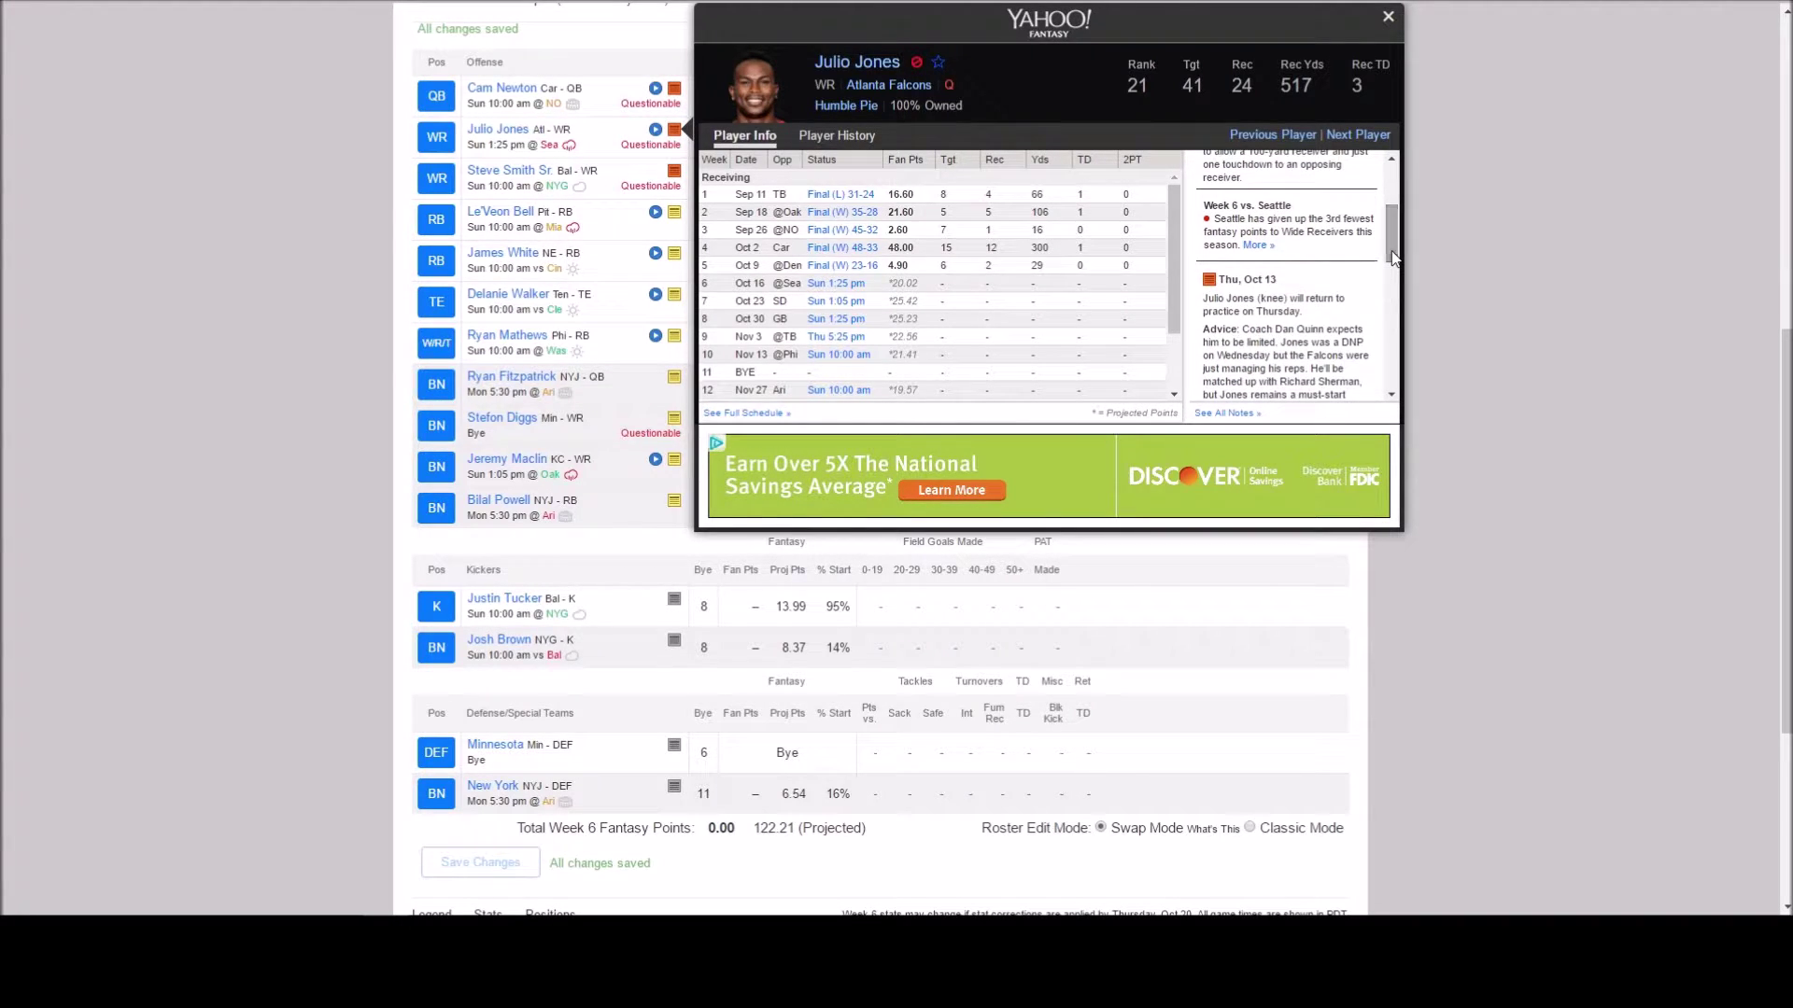
{"action": "scroll", "coordinate": [1394, 244], "scroll_direction": "down", "scroll_amount": 1}
{"action": "left_click_drag", "start_coordinate": [1393, 241], "coordinate": [1393, 252]}
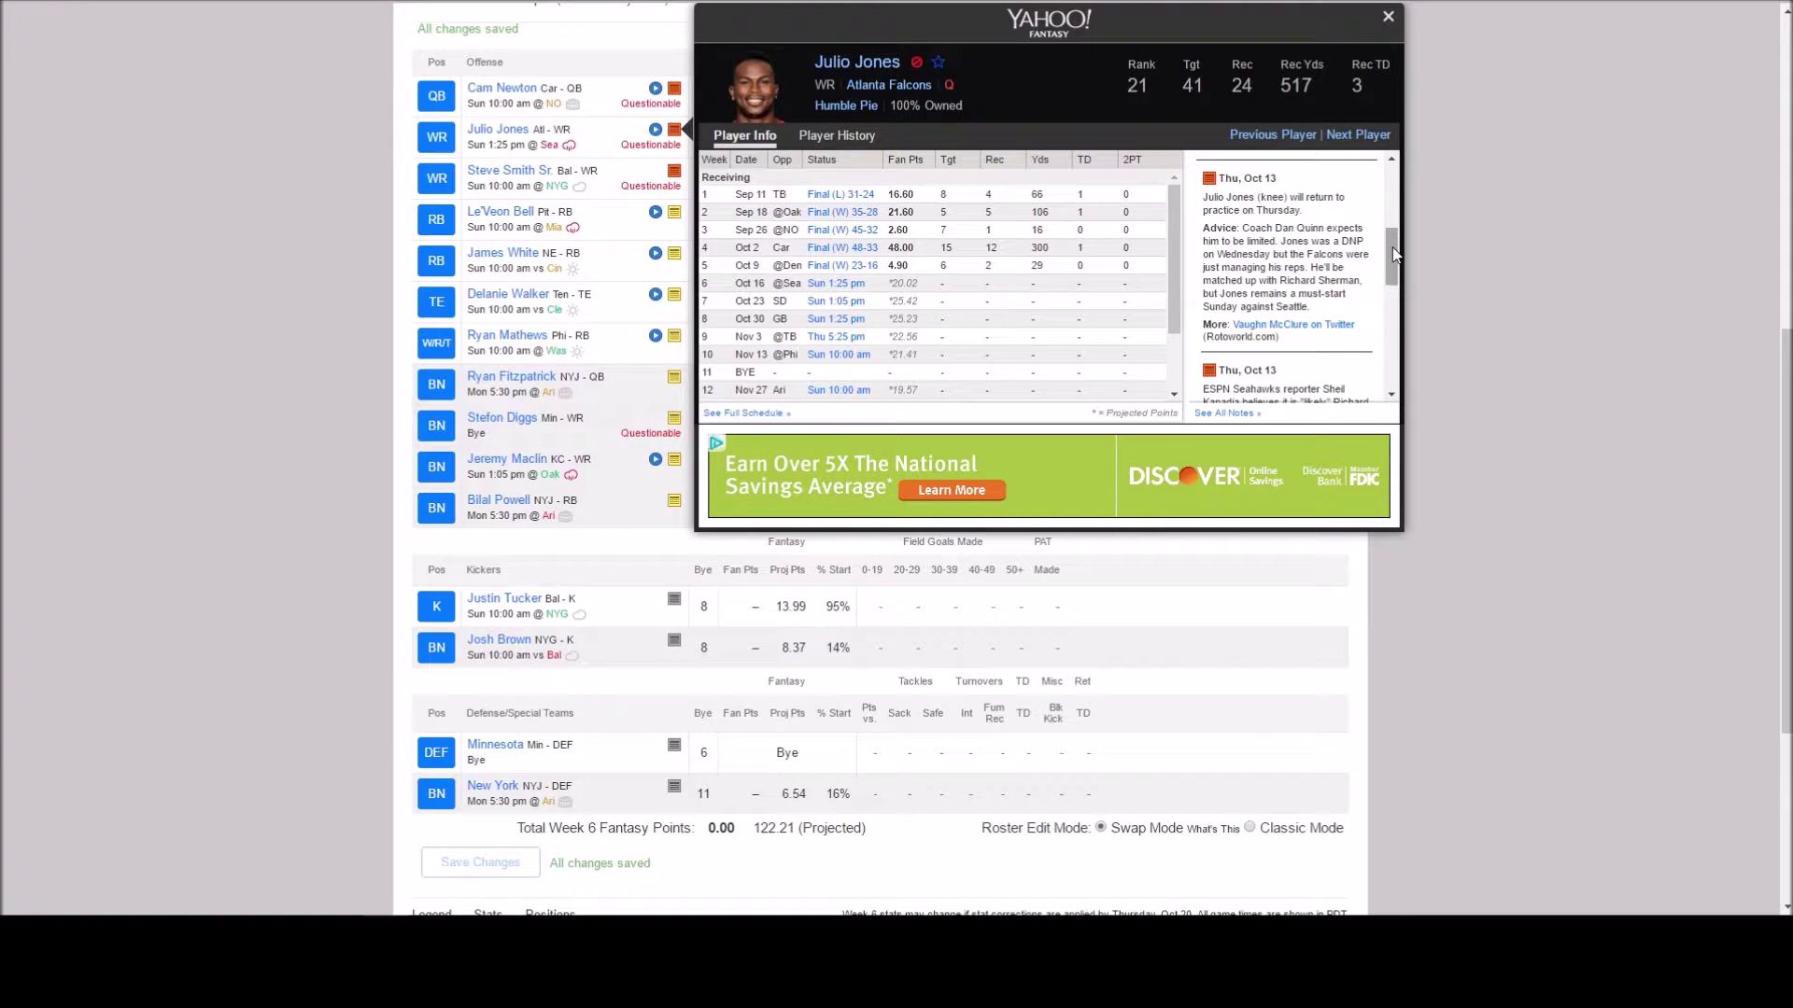
{"action": "left_click_drag", "start_coordinate": [1393, 251], "coordinate": [1394, 258]}
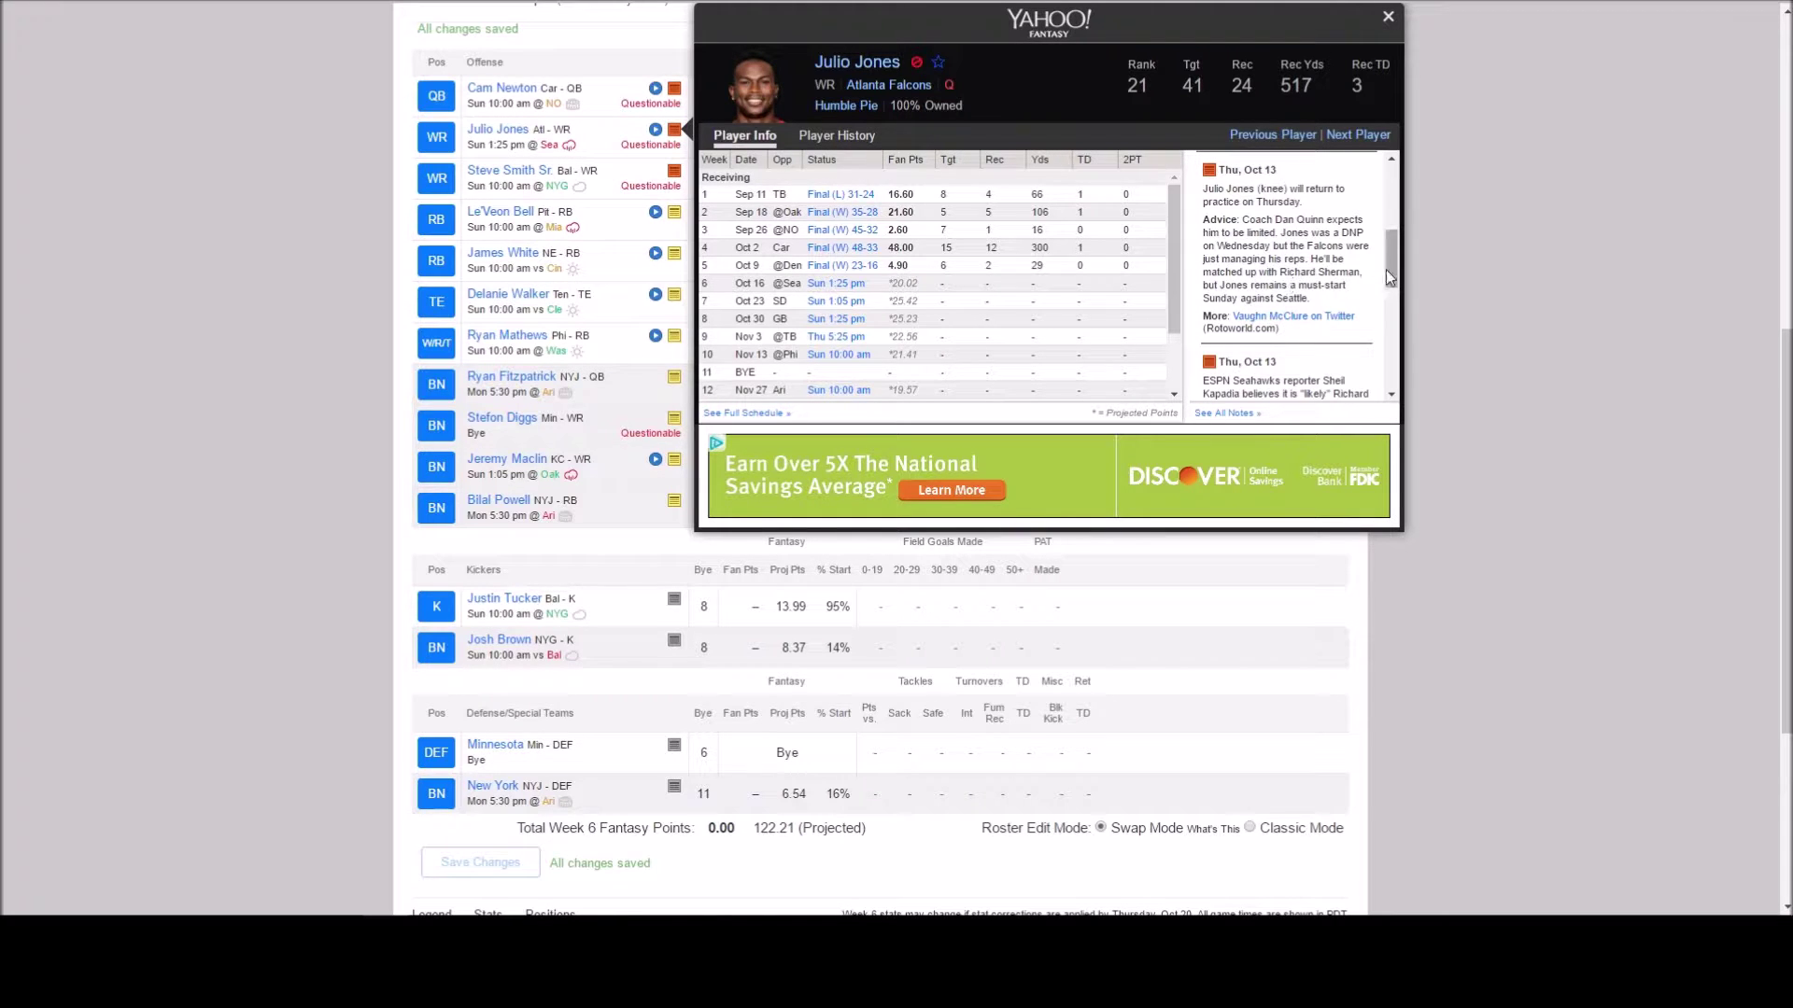
{"action": "left_click_drag", "start_coordinate": [1391, 254], "coordinate": [1390, 297]}
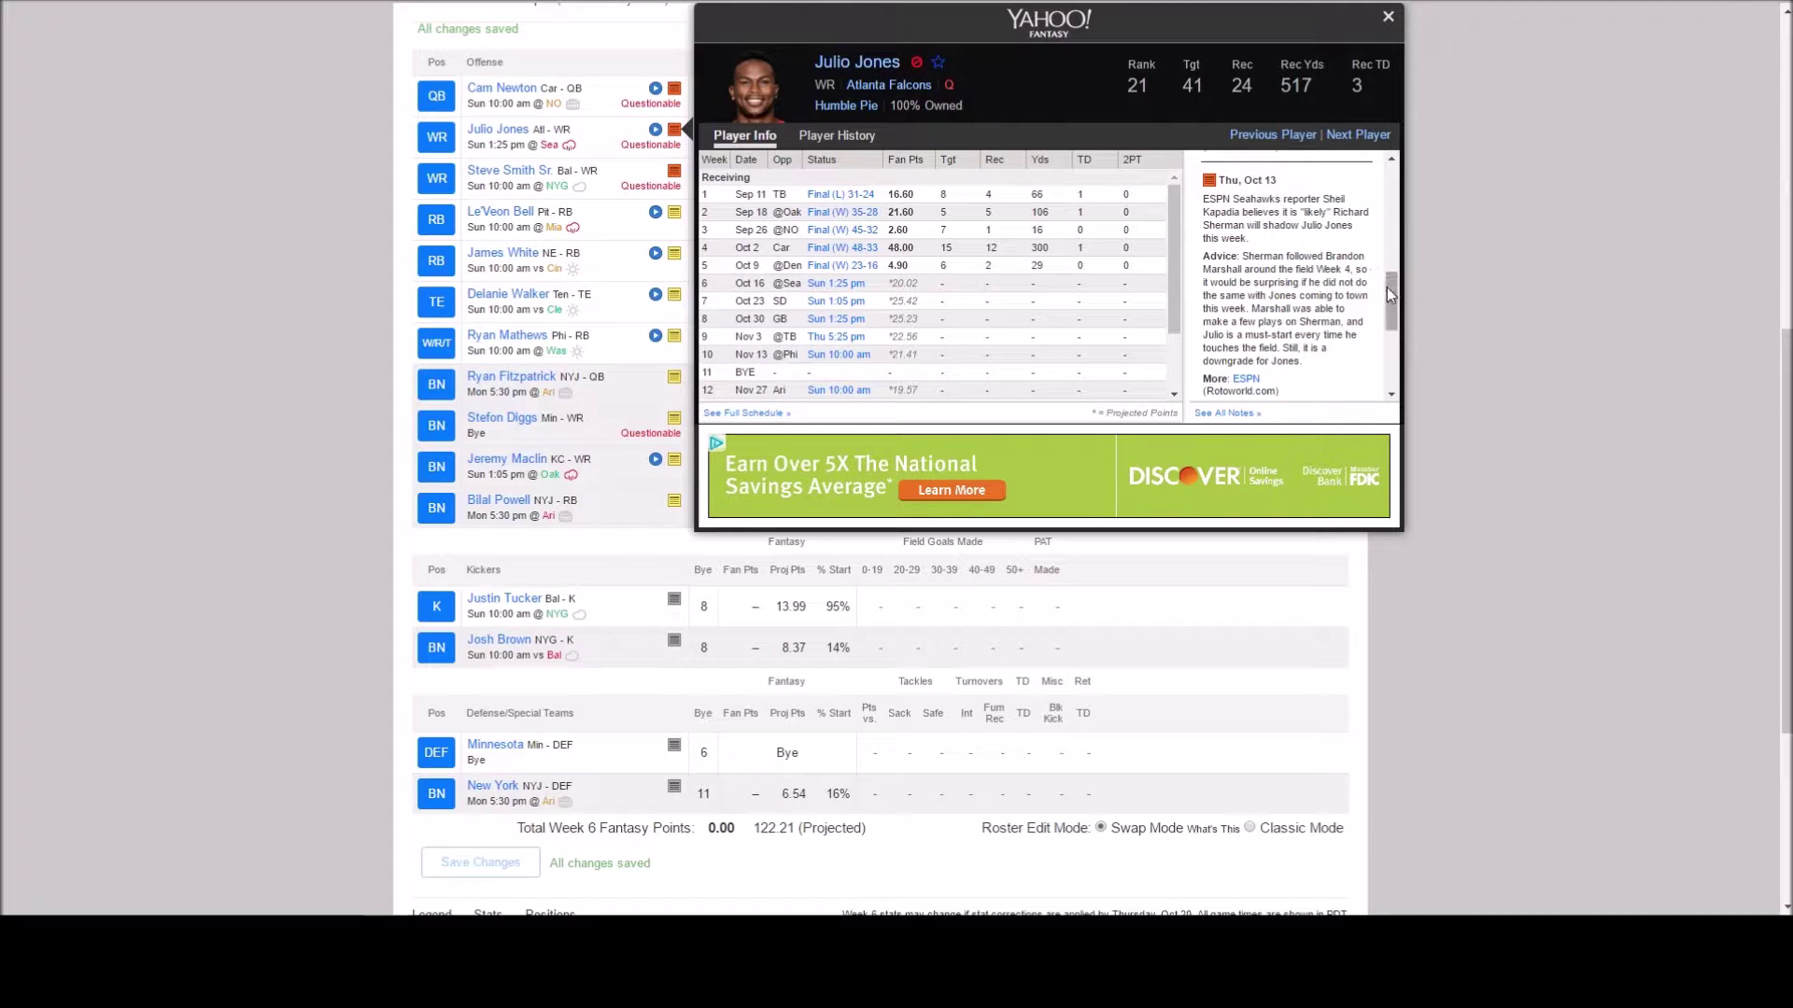
{"action": "left_click_drag", "start_coordinate": [1392, 300], "coordinate": [1394, 322]}
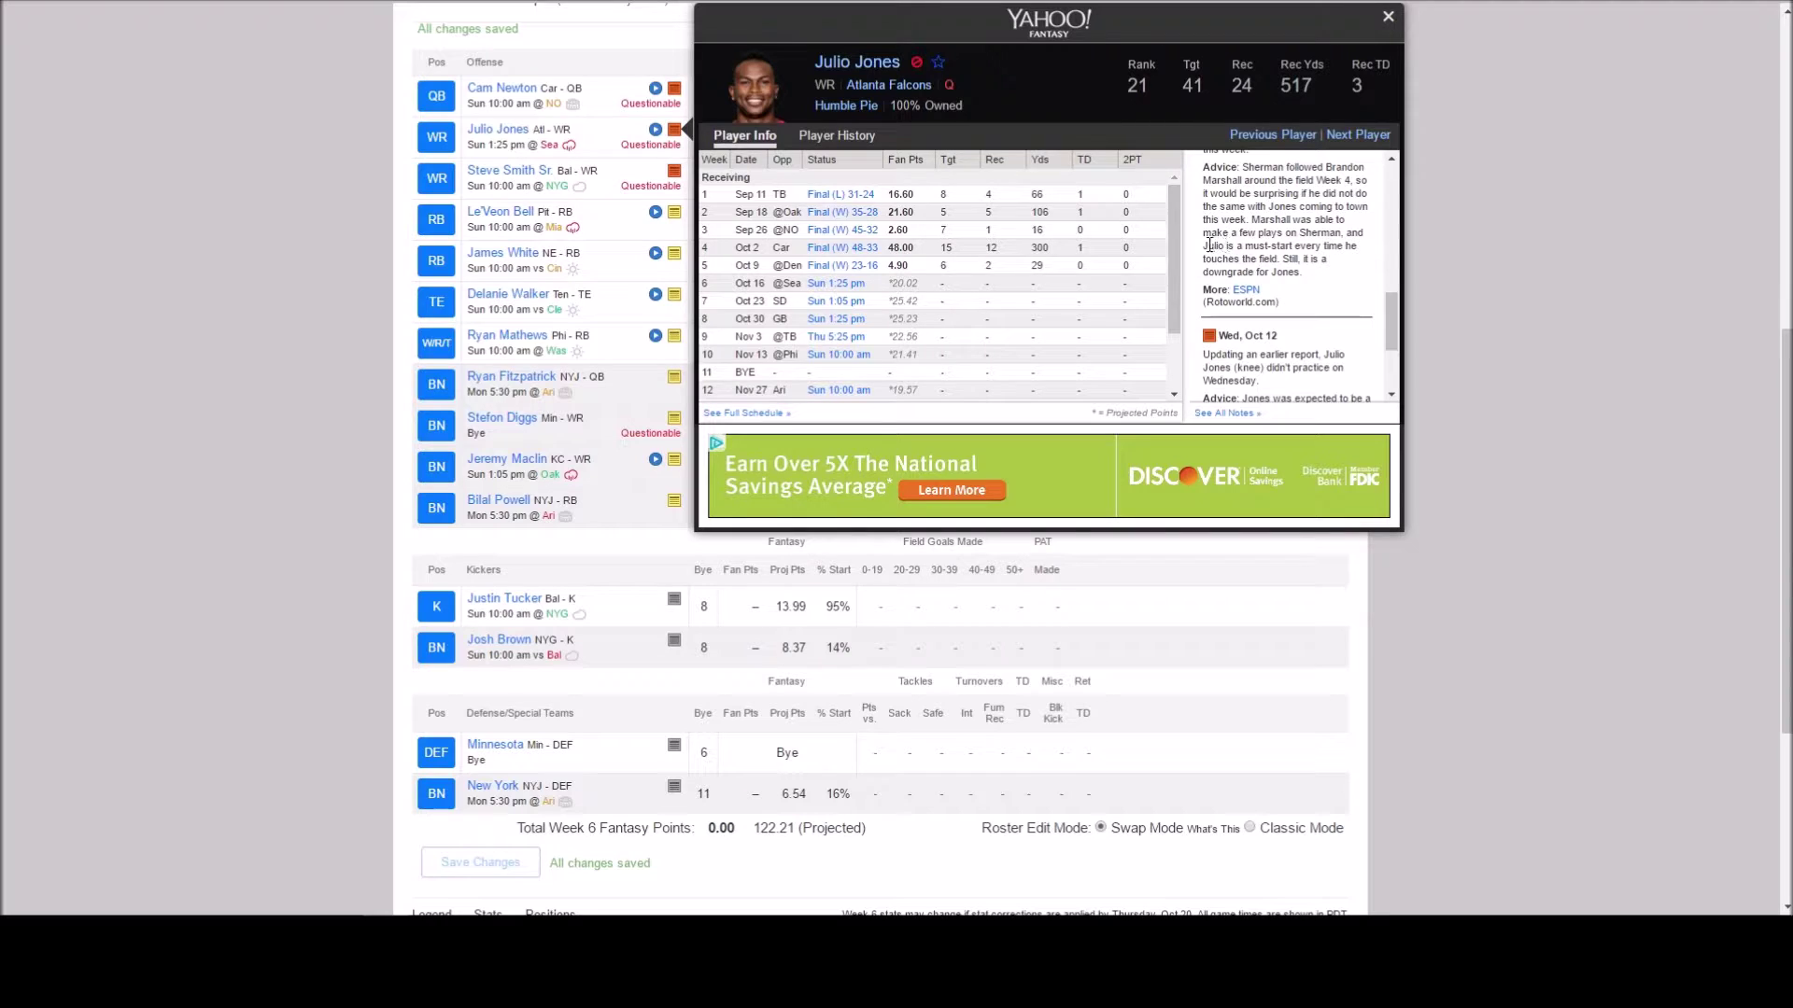
{"action": "left_click_drag", "start_coordinate": [1210, 245], "coordinate": [1286, 261]}
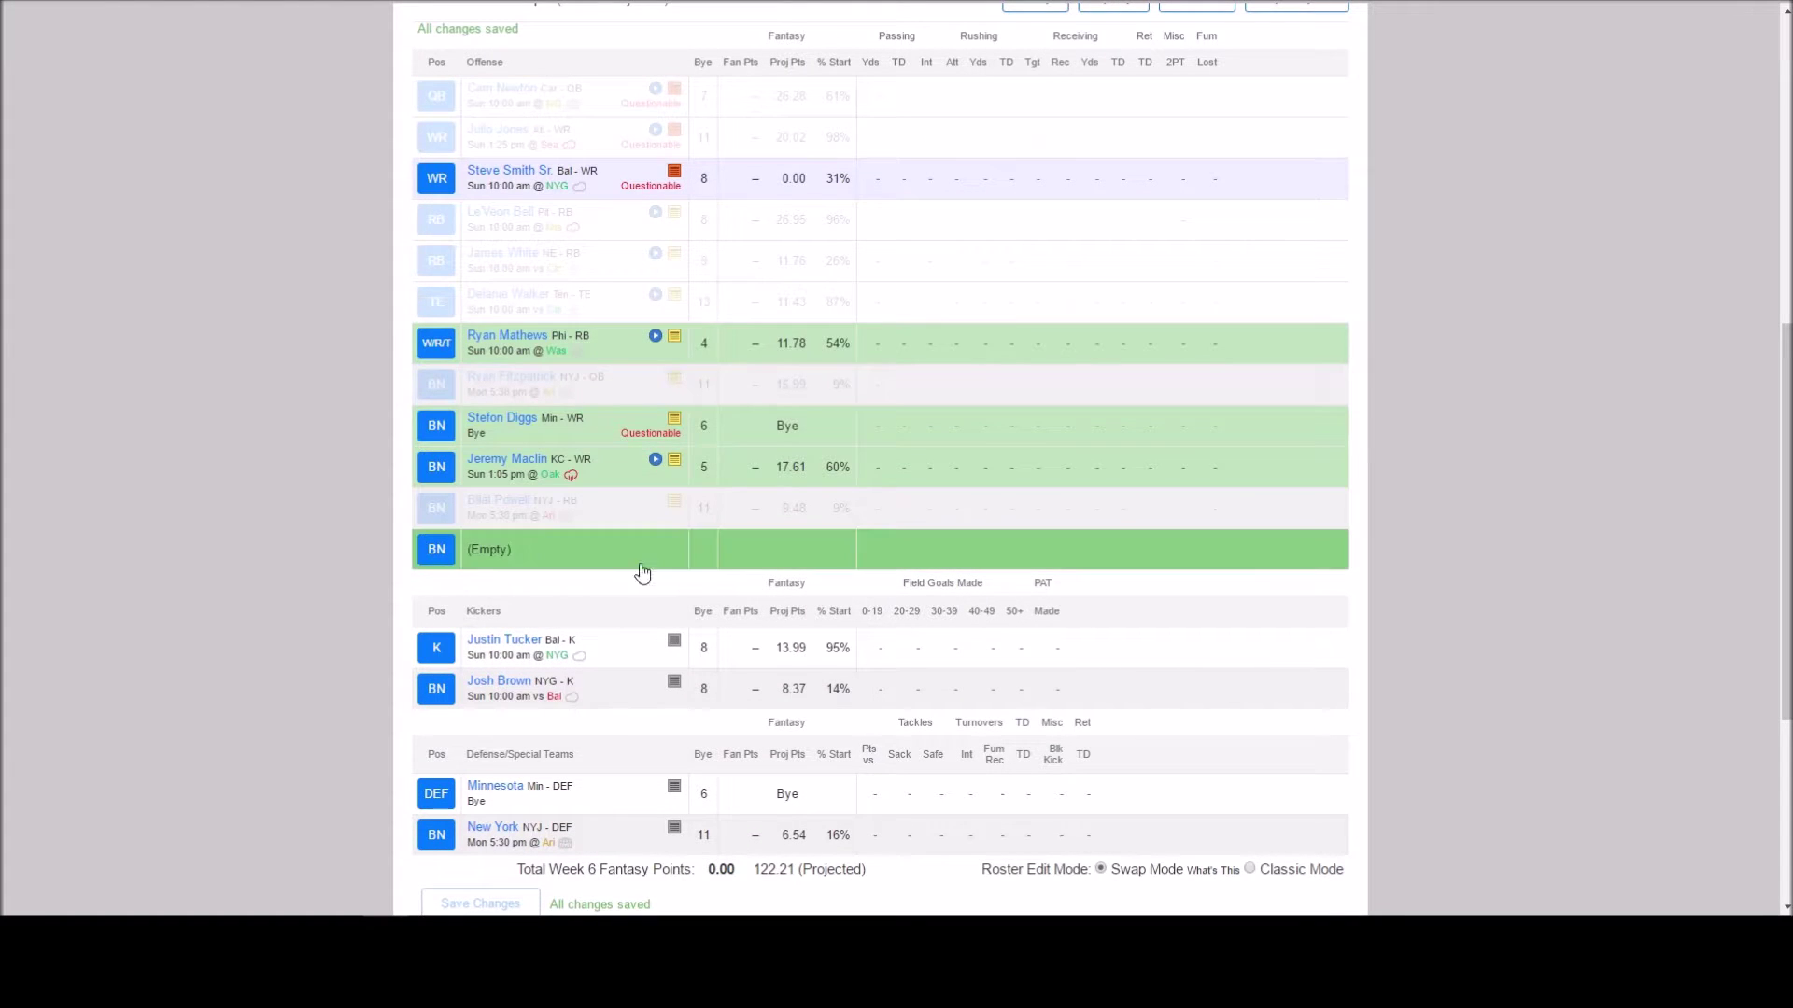
Start Jeremy Maclin at WR and bench Steve Smith Sr., lifting the projection to 139.82.
{"action": "left_click", "coordinate": [438, 467]}
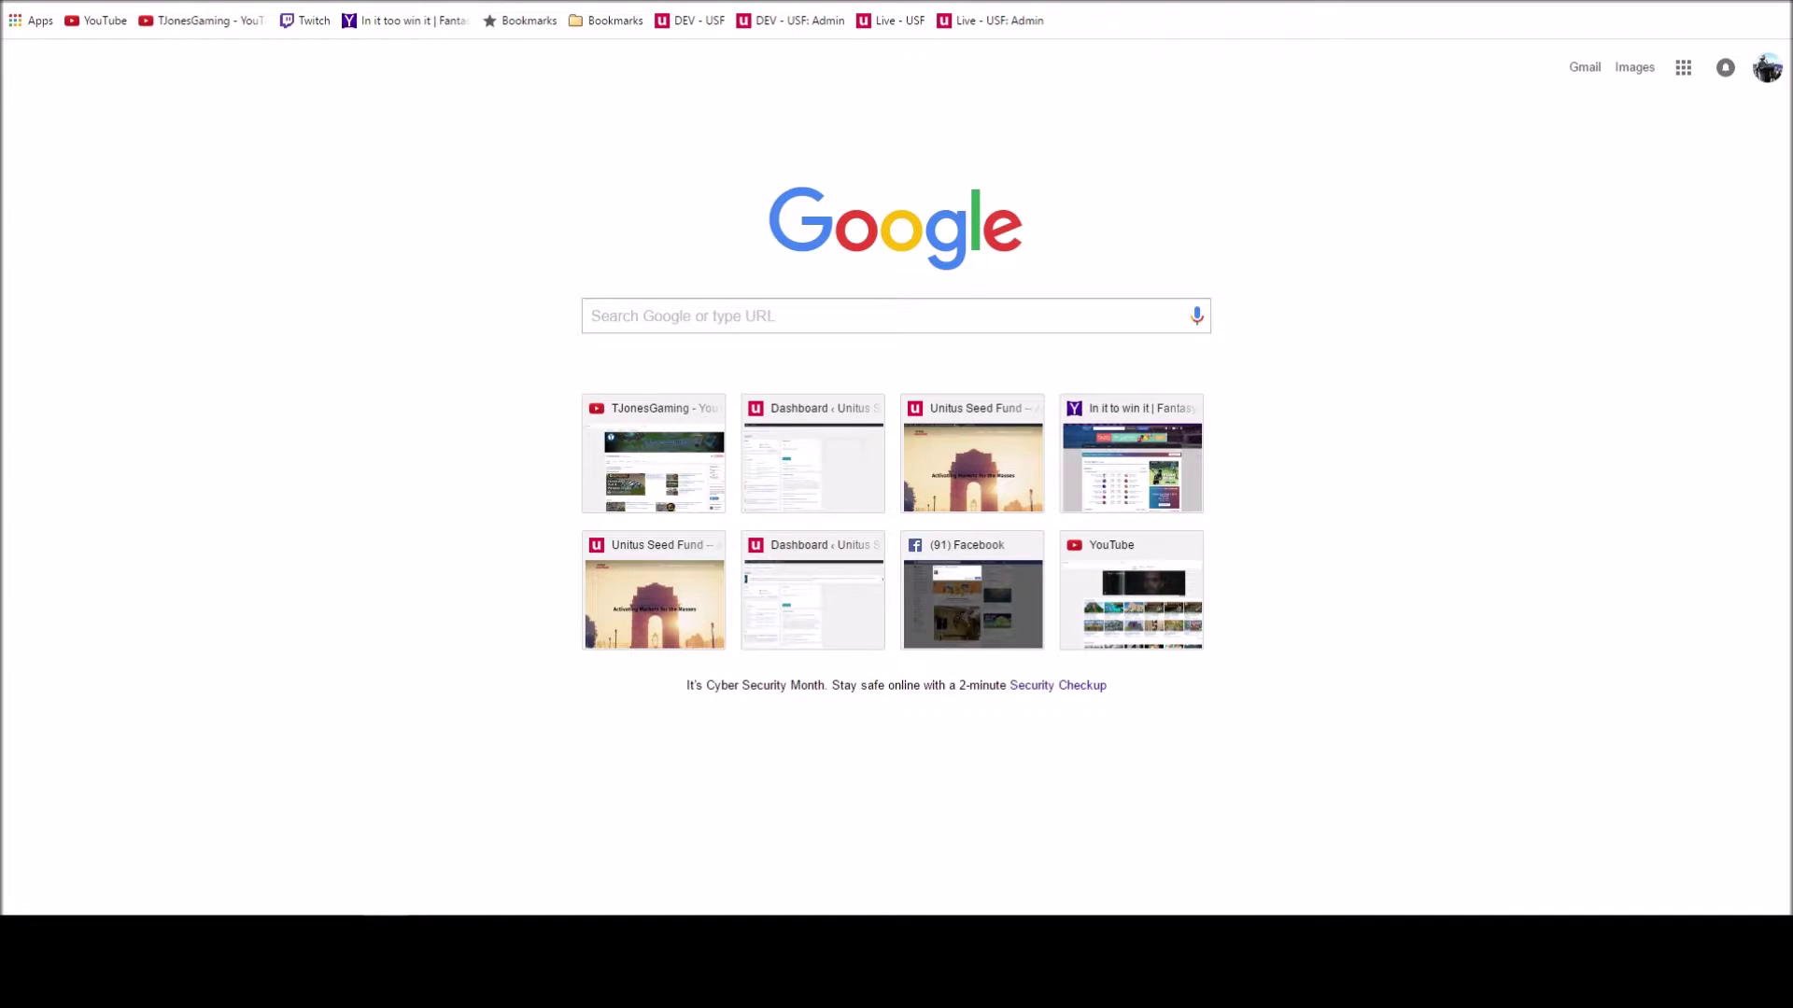
Close the blank new tab, return to the roster, and bring up the add-player link options.
{"action": "key", "text": "ctrl+w"}
{"action": "scroll", "coordinate": [940, 212], "scroll_direction": "up", "scroll_amount": 2}
{"action": "right_click", "coordinate": [1047, 193]}
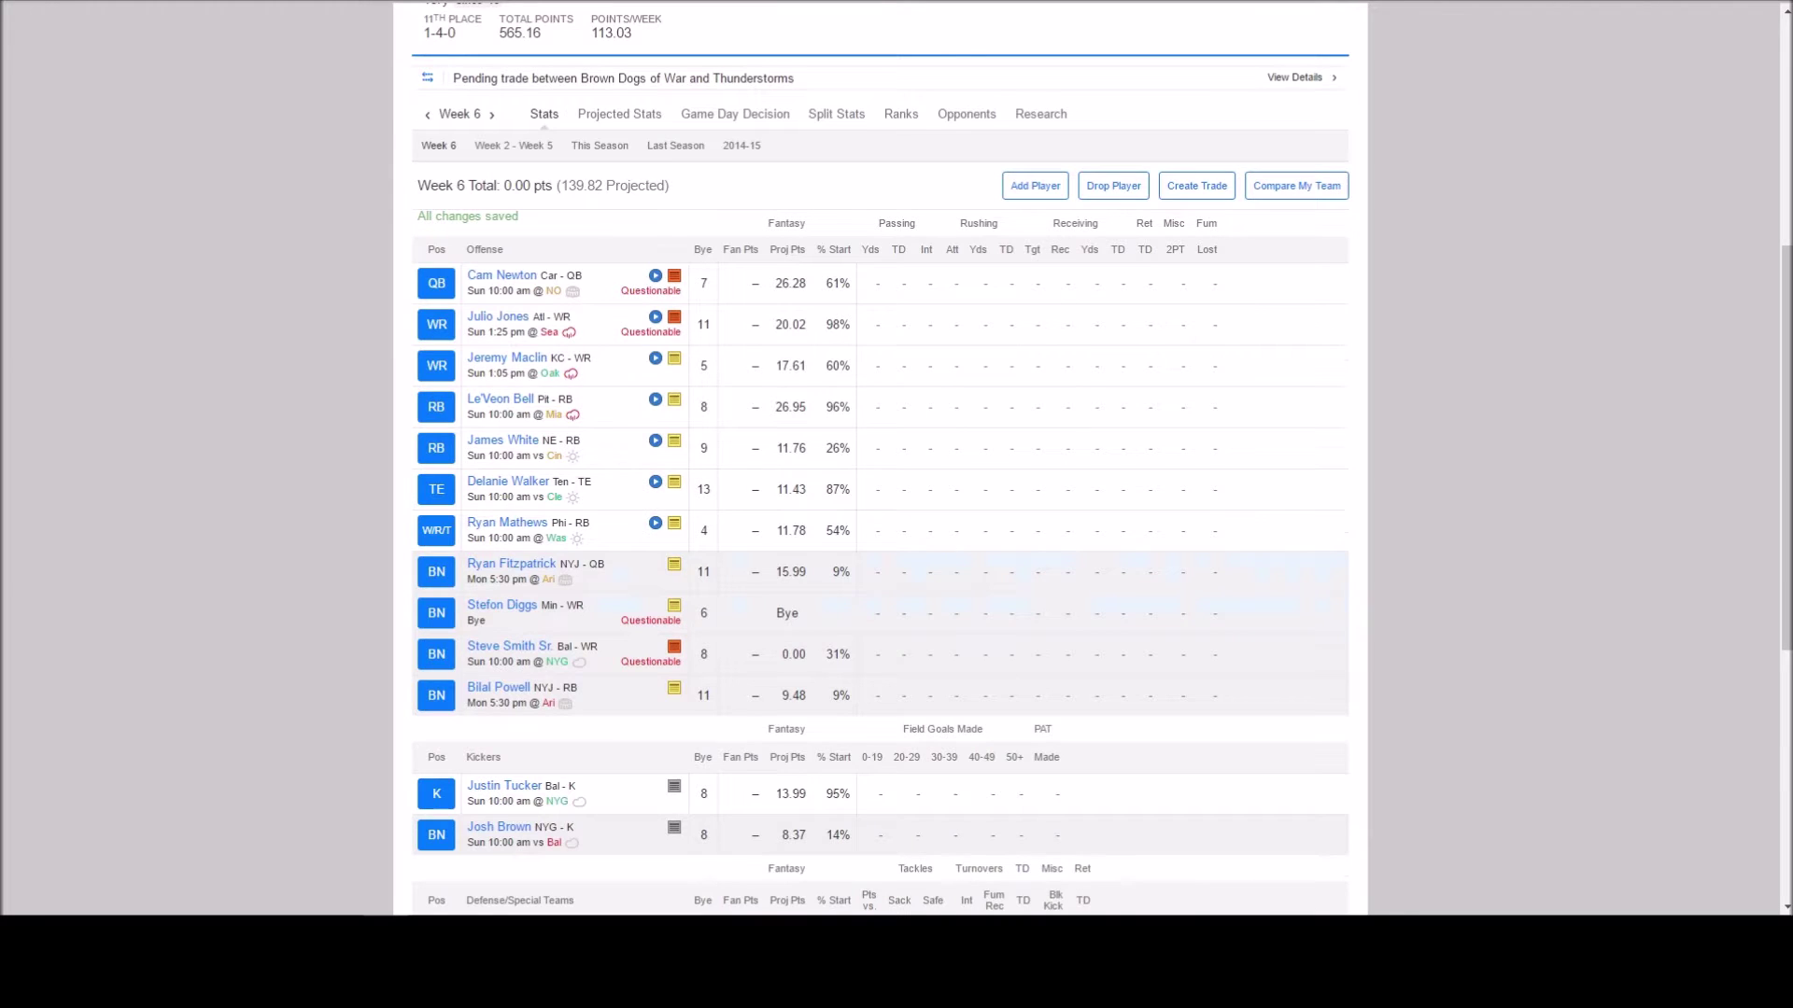
Drop Bilal Powell to confirm the Derrick Henry waiver claim.
{"action": "left_click", "coordinate": [440, 710]}
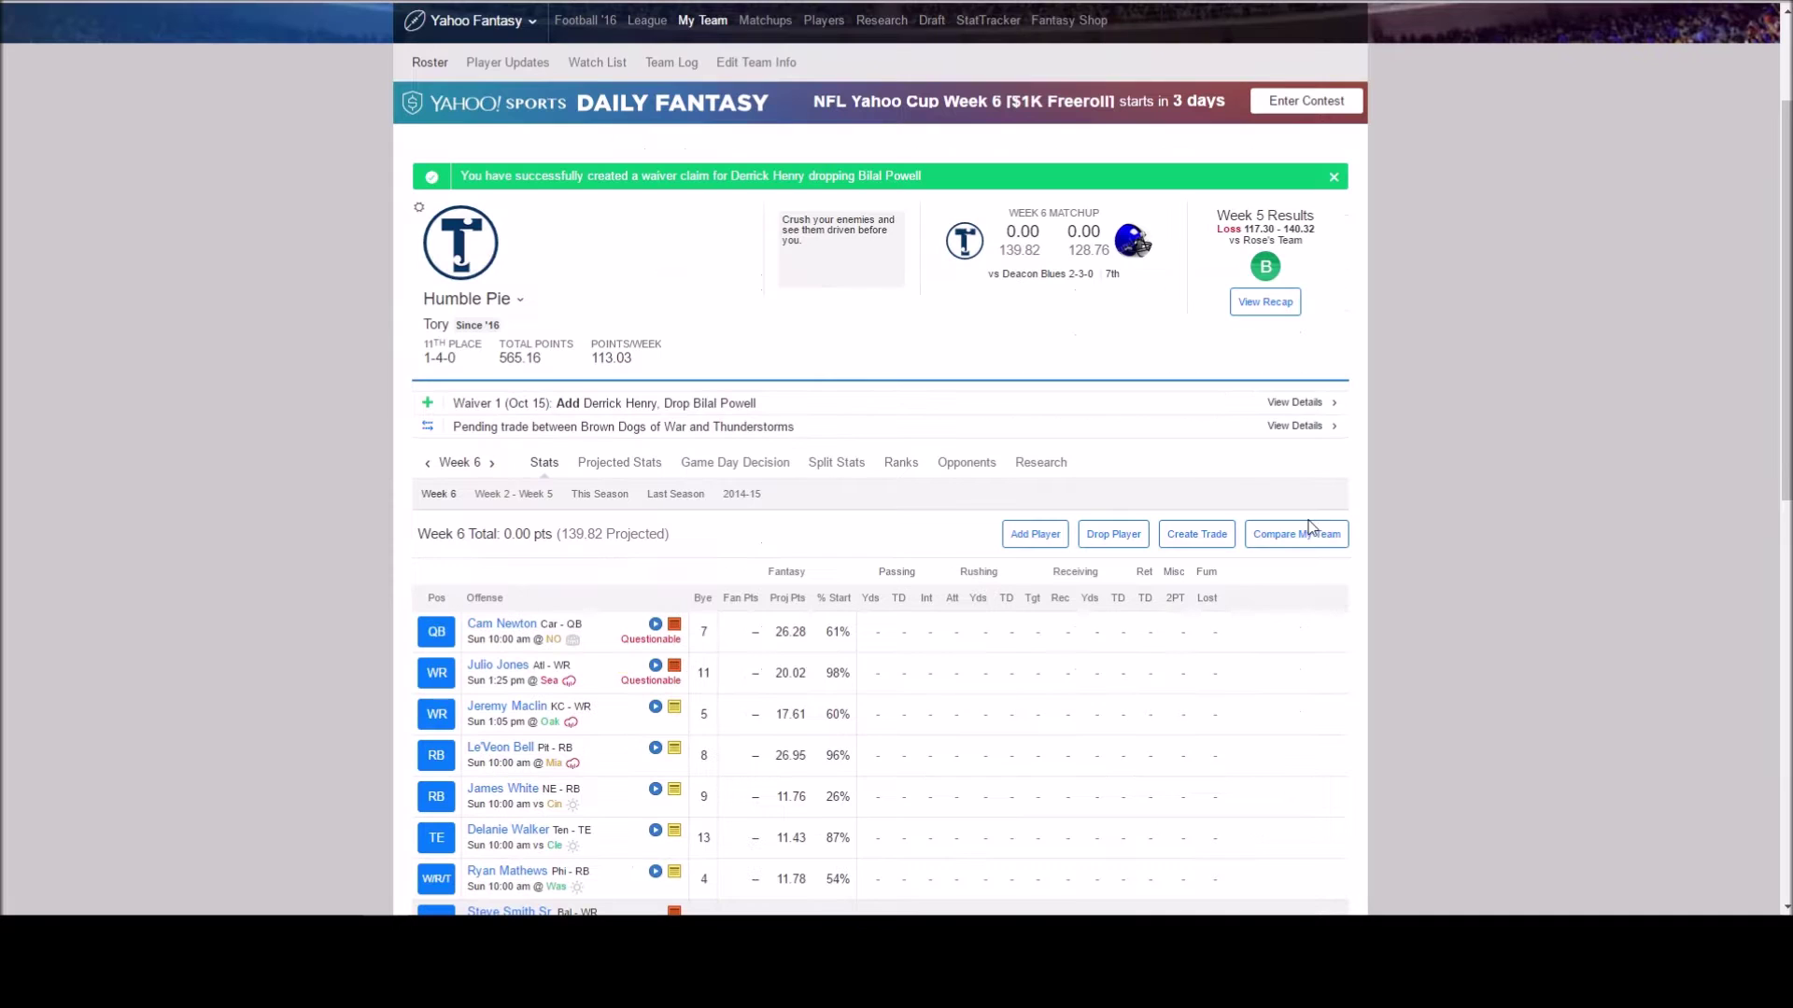
{"action": "scroll", "coordinate": [1469, 519], "scroll_direction": "down", "scroll_amount": 5}
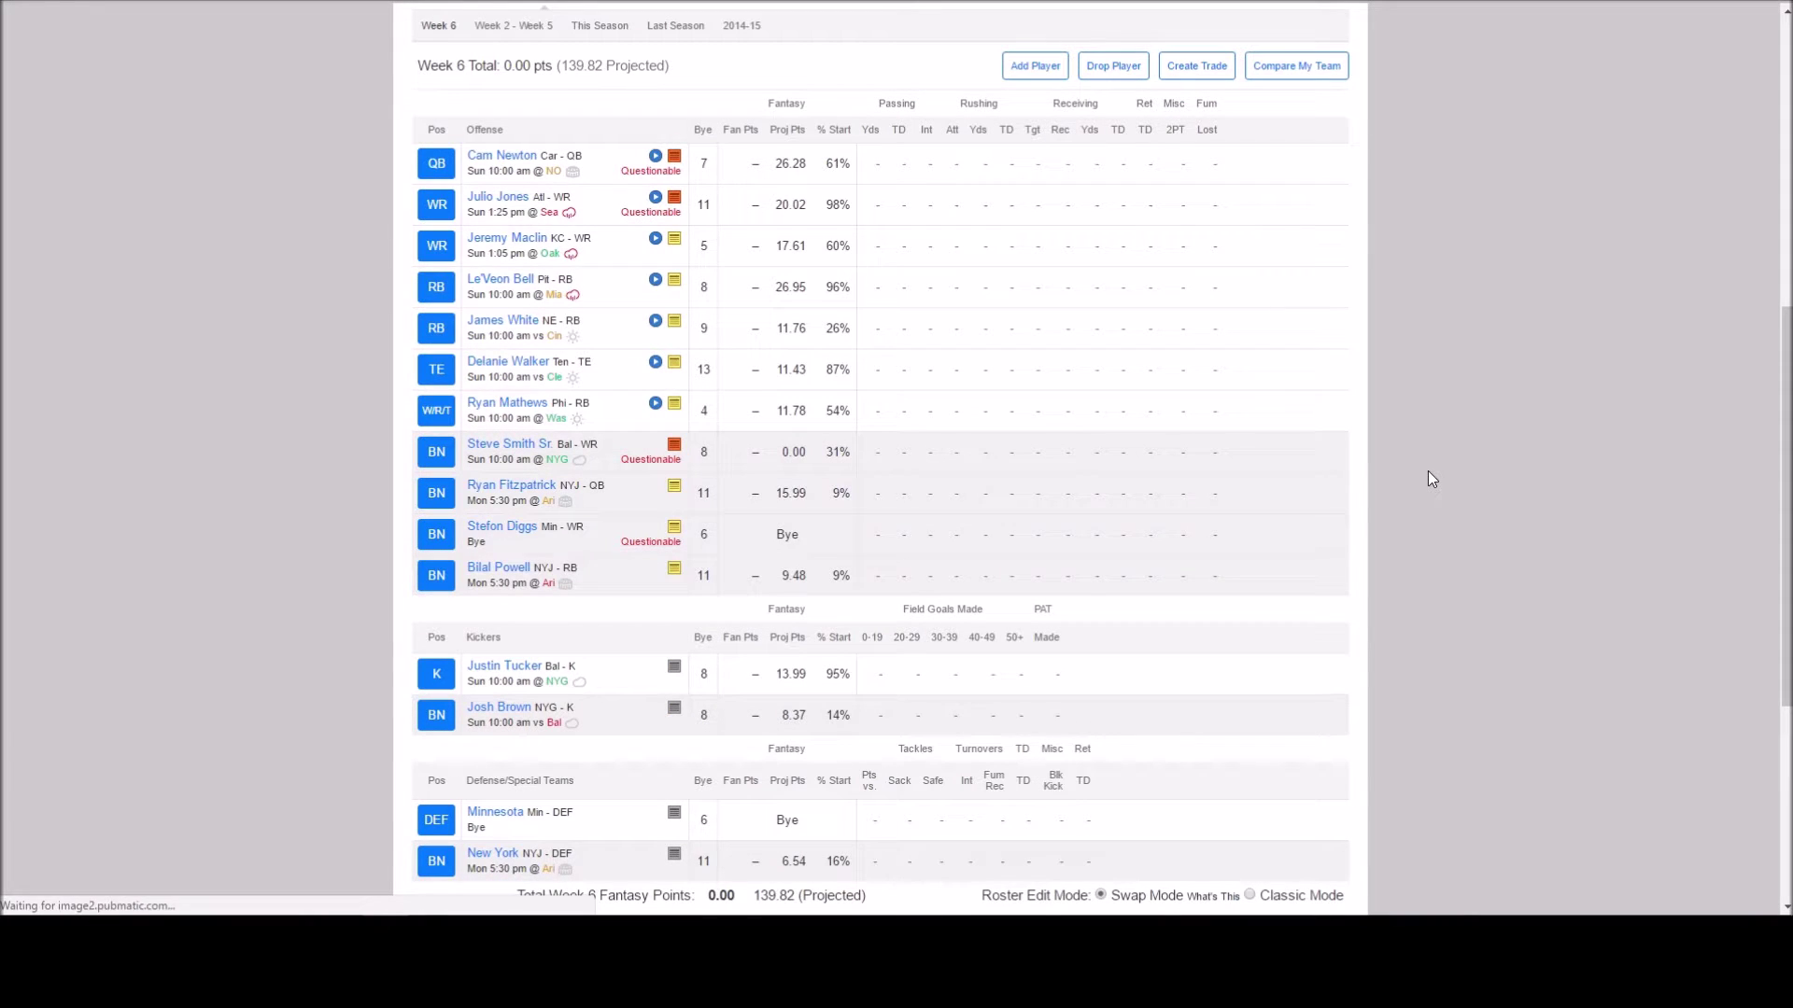
{"action": "scroll", "coordinate": [1064, 290], "scroll_direction": "up", "scroll_amount": 2}
Filter the available players list to RB, then switch the filter to TE.
{"action": "left_click", "coordinate": [1044, 258]}
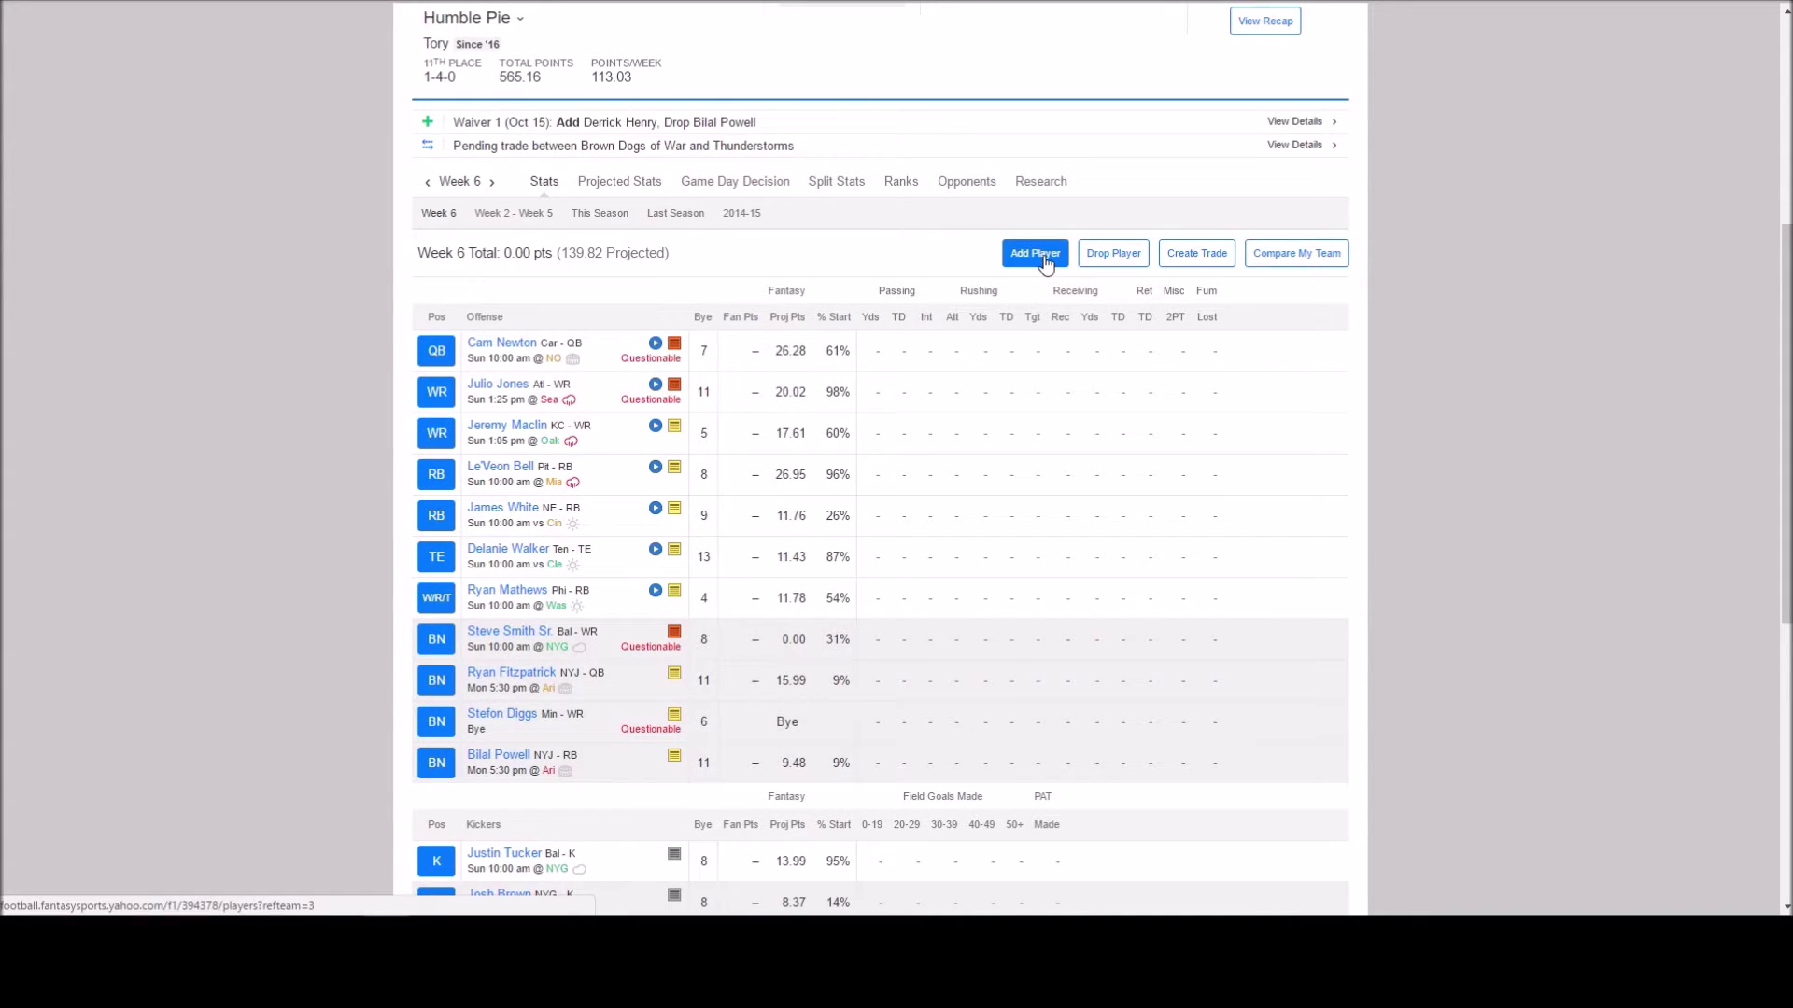
{"action": "left_click", "coordinate": [642, 601]}
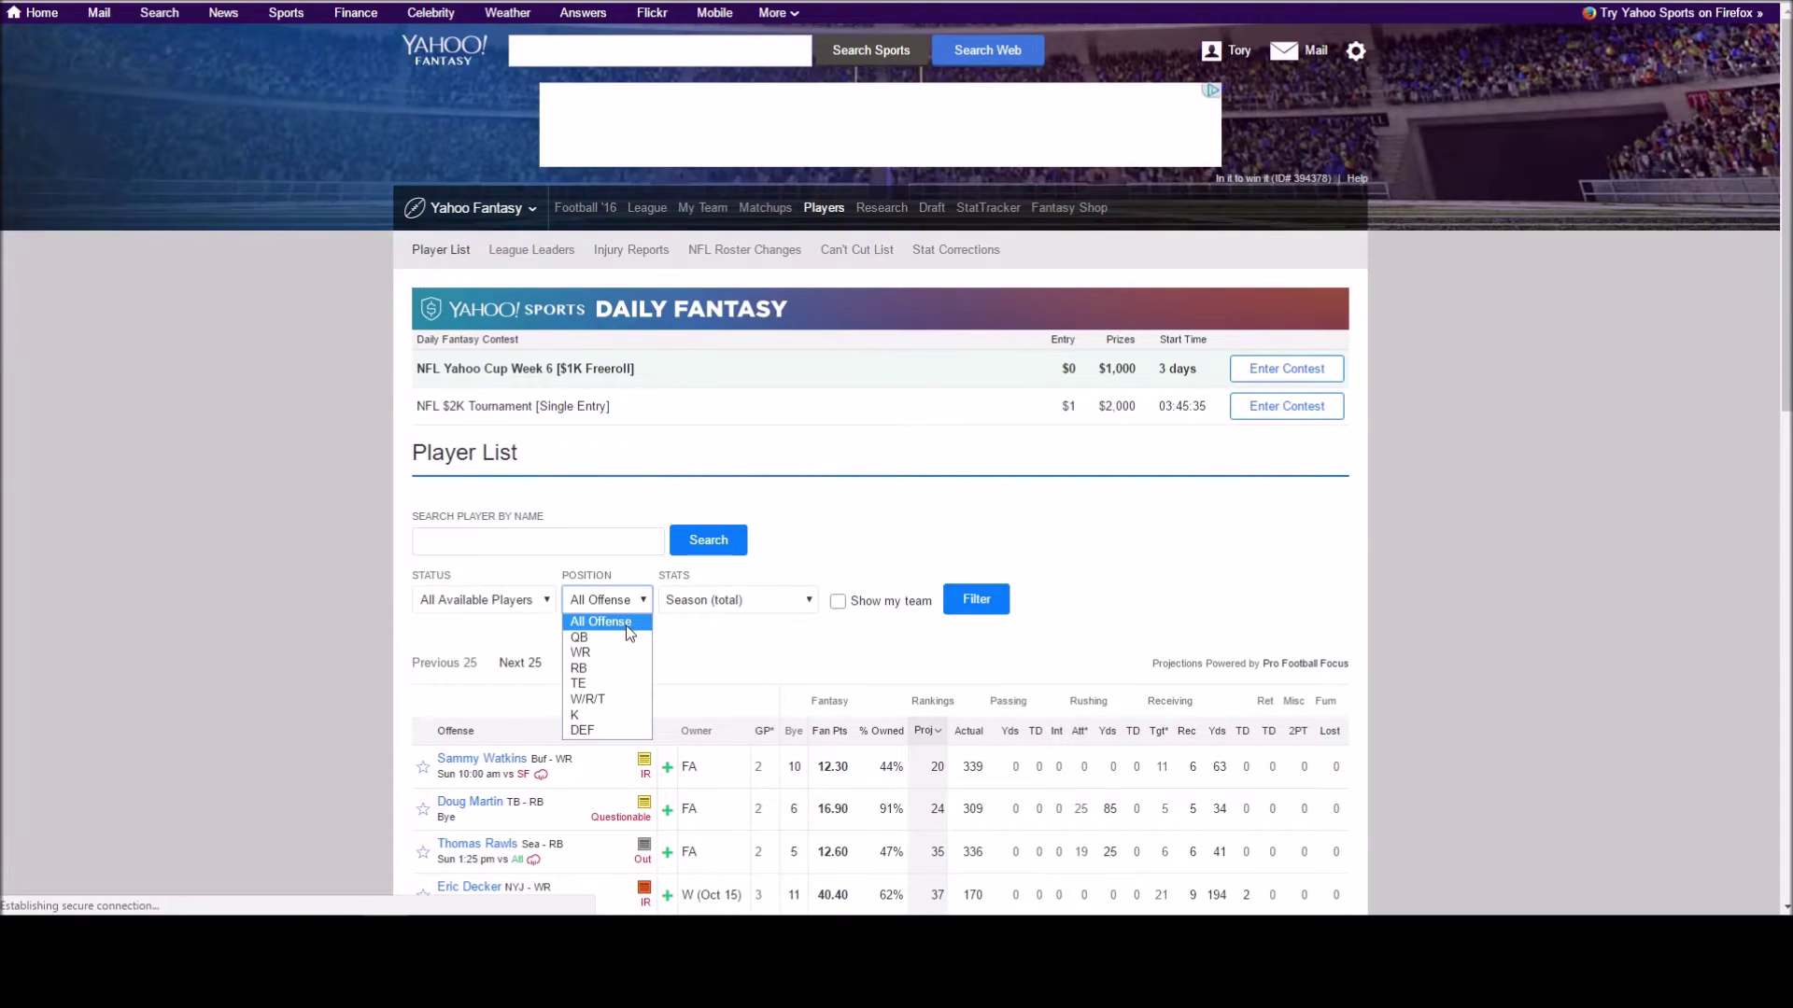
{"action": "left_click", "coordinate": [588, 672]}
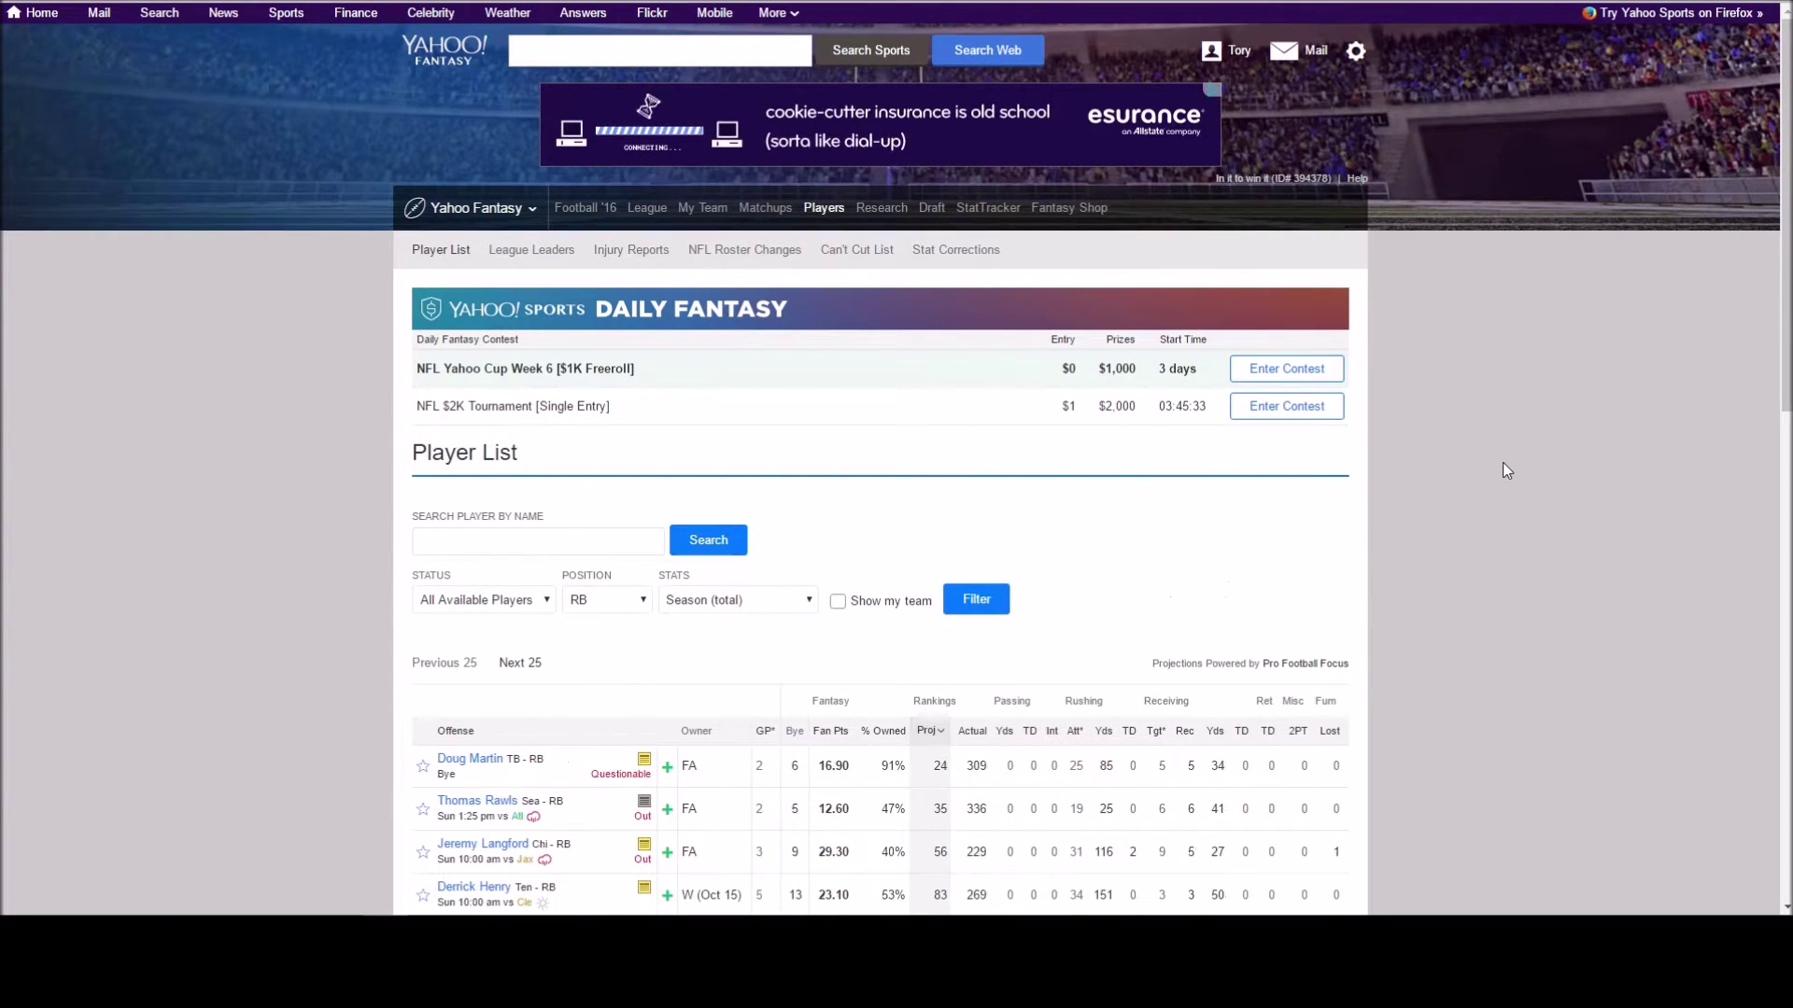
{"action": "scroll", "coordinate": [1505, 468], "scroll_direction": "down", "scroll_amount": 5}
{"action": "left_click", "coordinate": [644, 38]}
{"action": "left_click", "coordinate": [584, 121]}
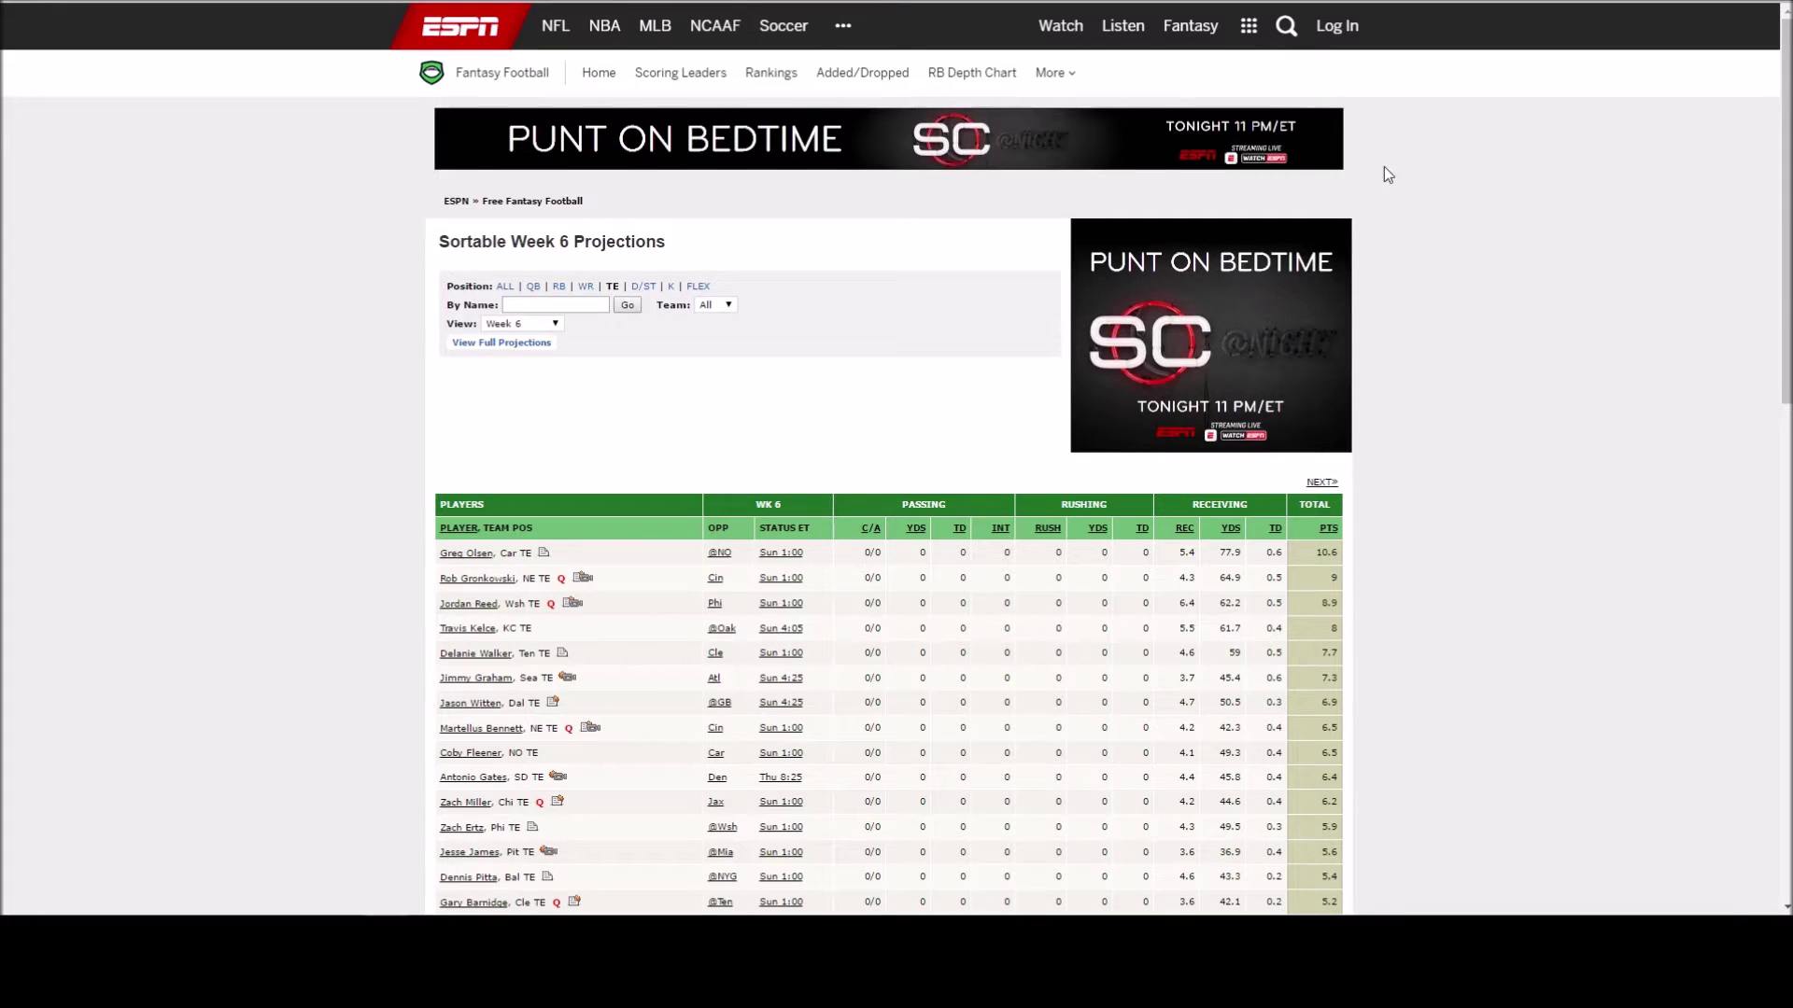
Search the projections page for Dwayne Allen, finding his 5.1-point Week 6 projection.
{"action": "key", "text": "ctrl+f"}
{"action": "type", "text": "dway"}
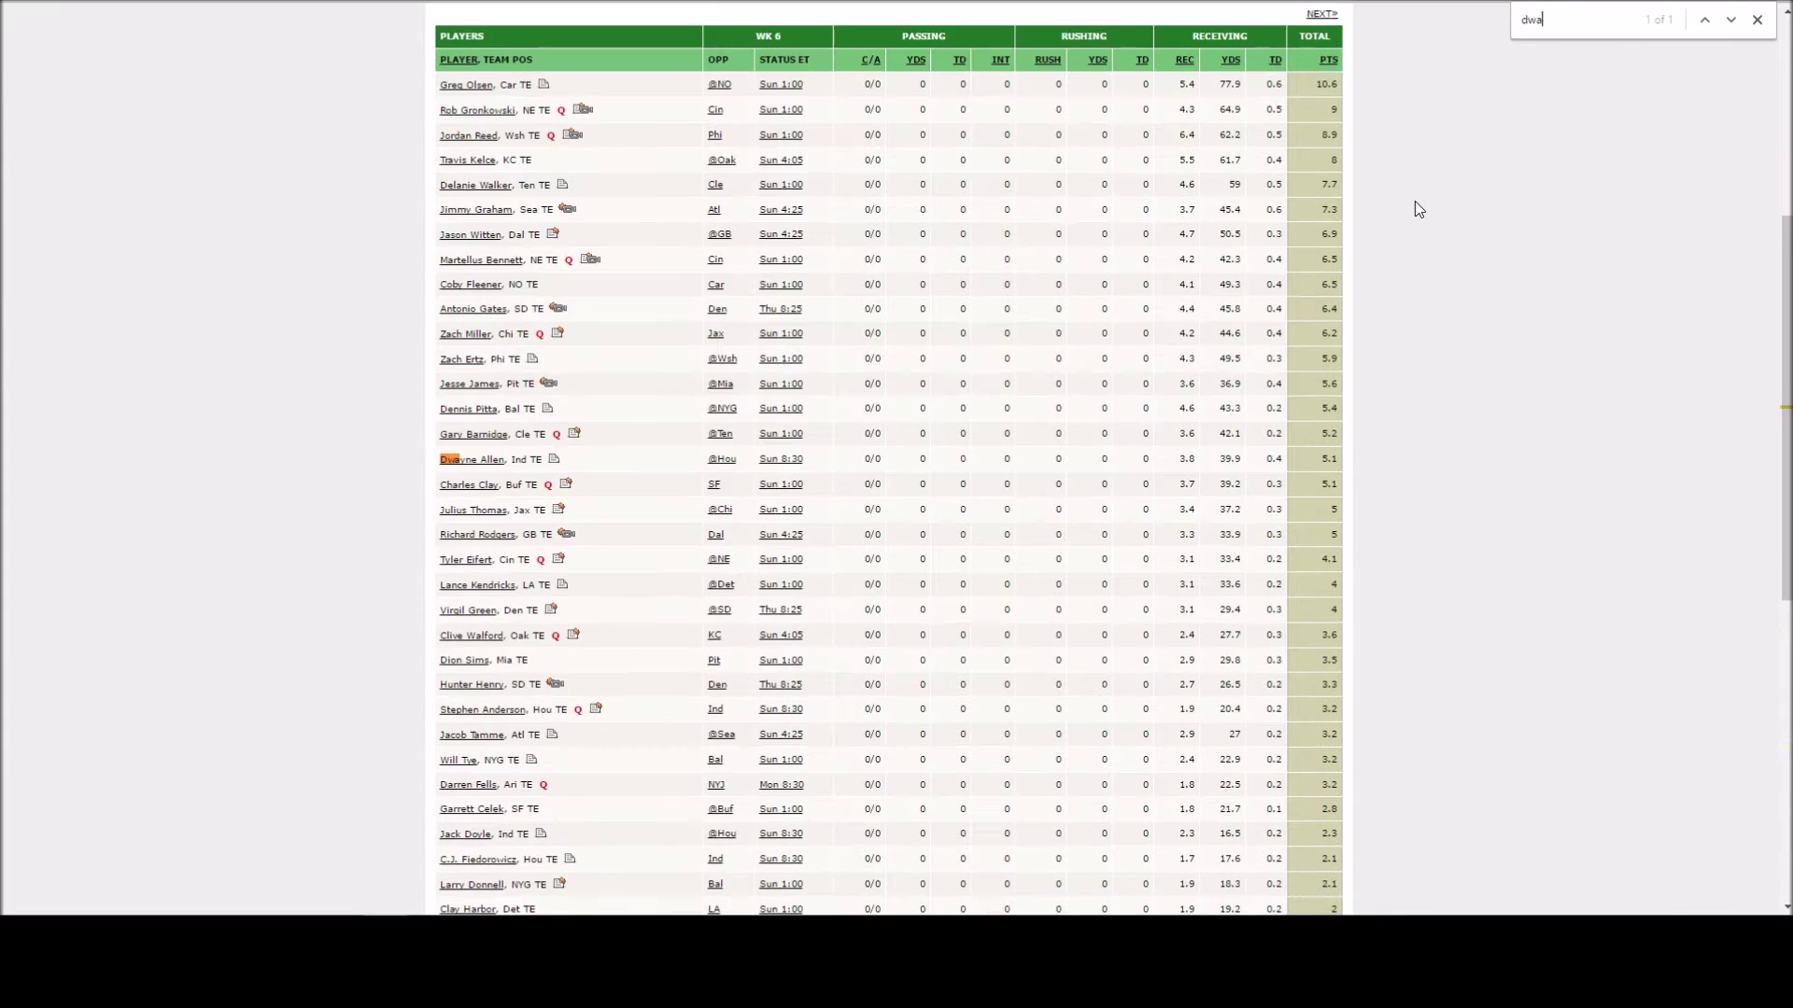
{"action": "type", "text": "ne"}
{"action": "left_click_drag", "start_coordinate": [421, 465], "coordinate": [1097, 459]}
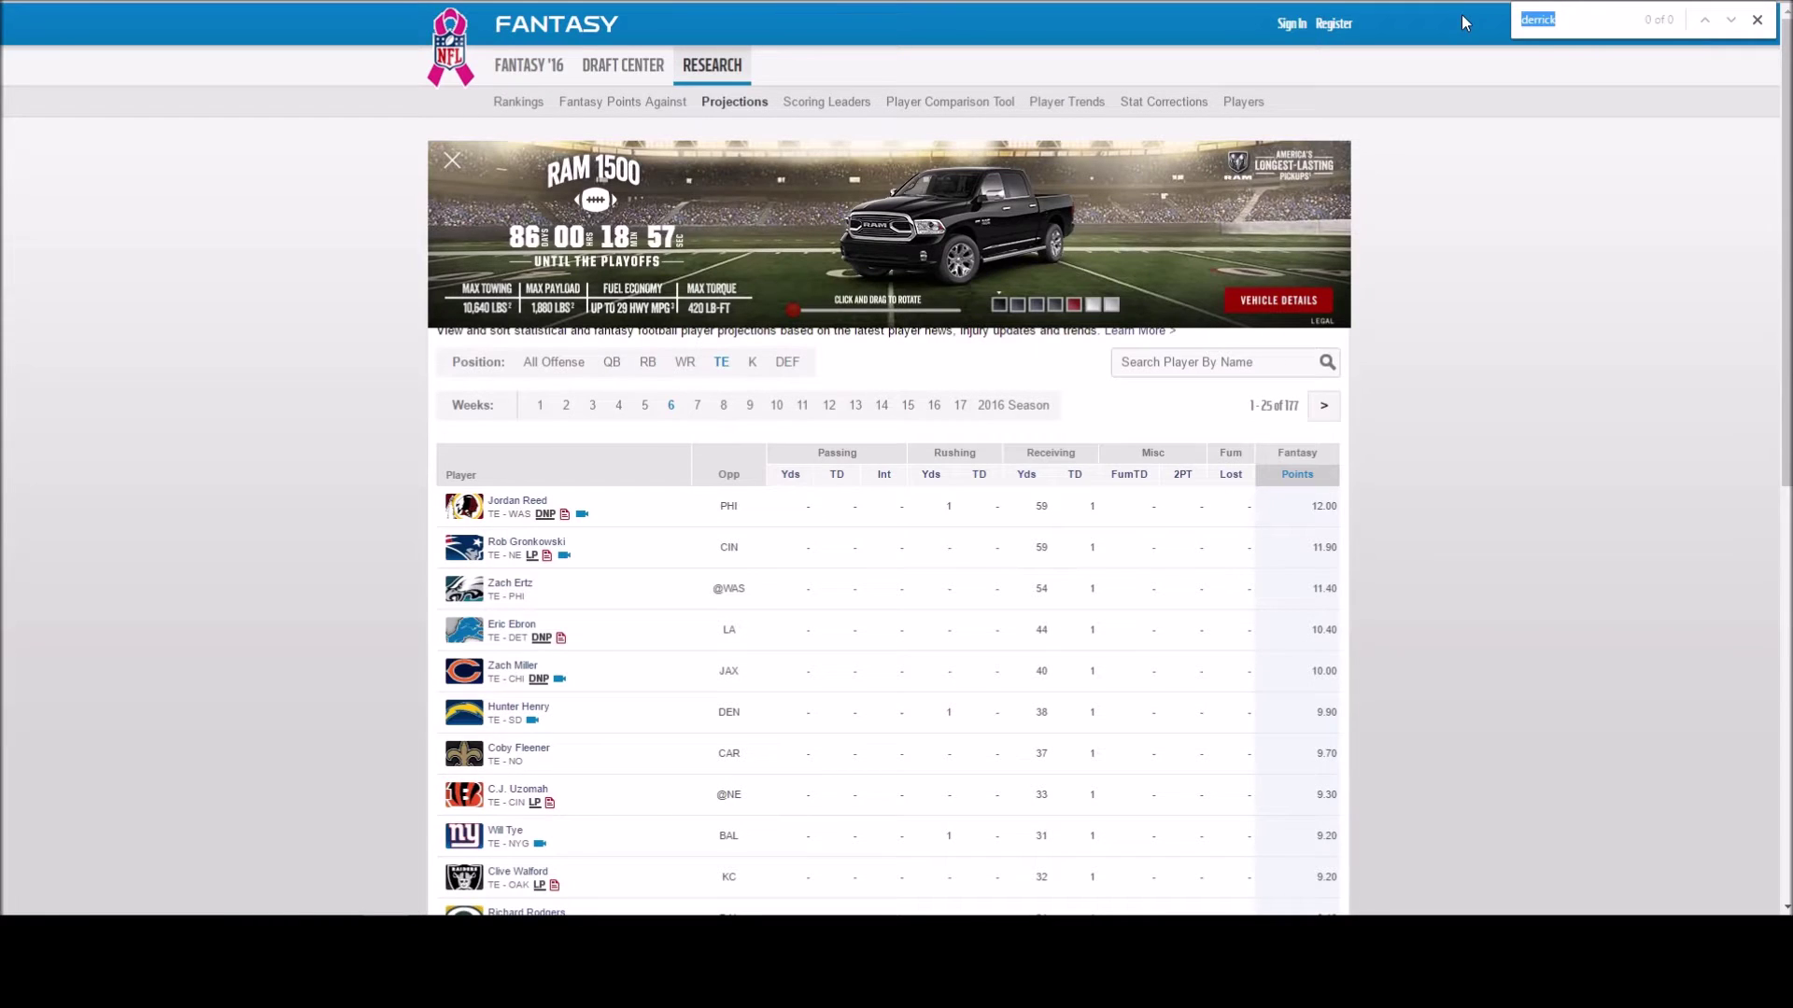
{"action": "type", "text": "ay"}
{"action": "key", "text": "BackSpace"}
{"action": "key", "text": "BackSpace"}
{"action": "type", "text": "ayne all"}
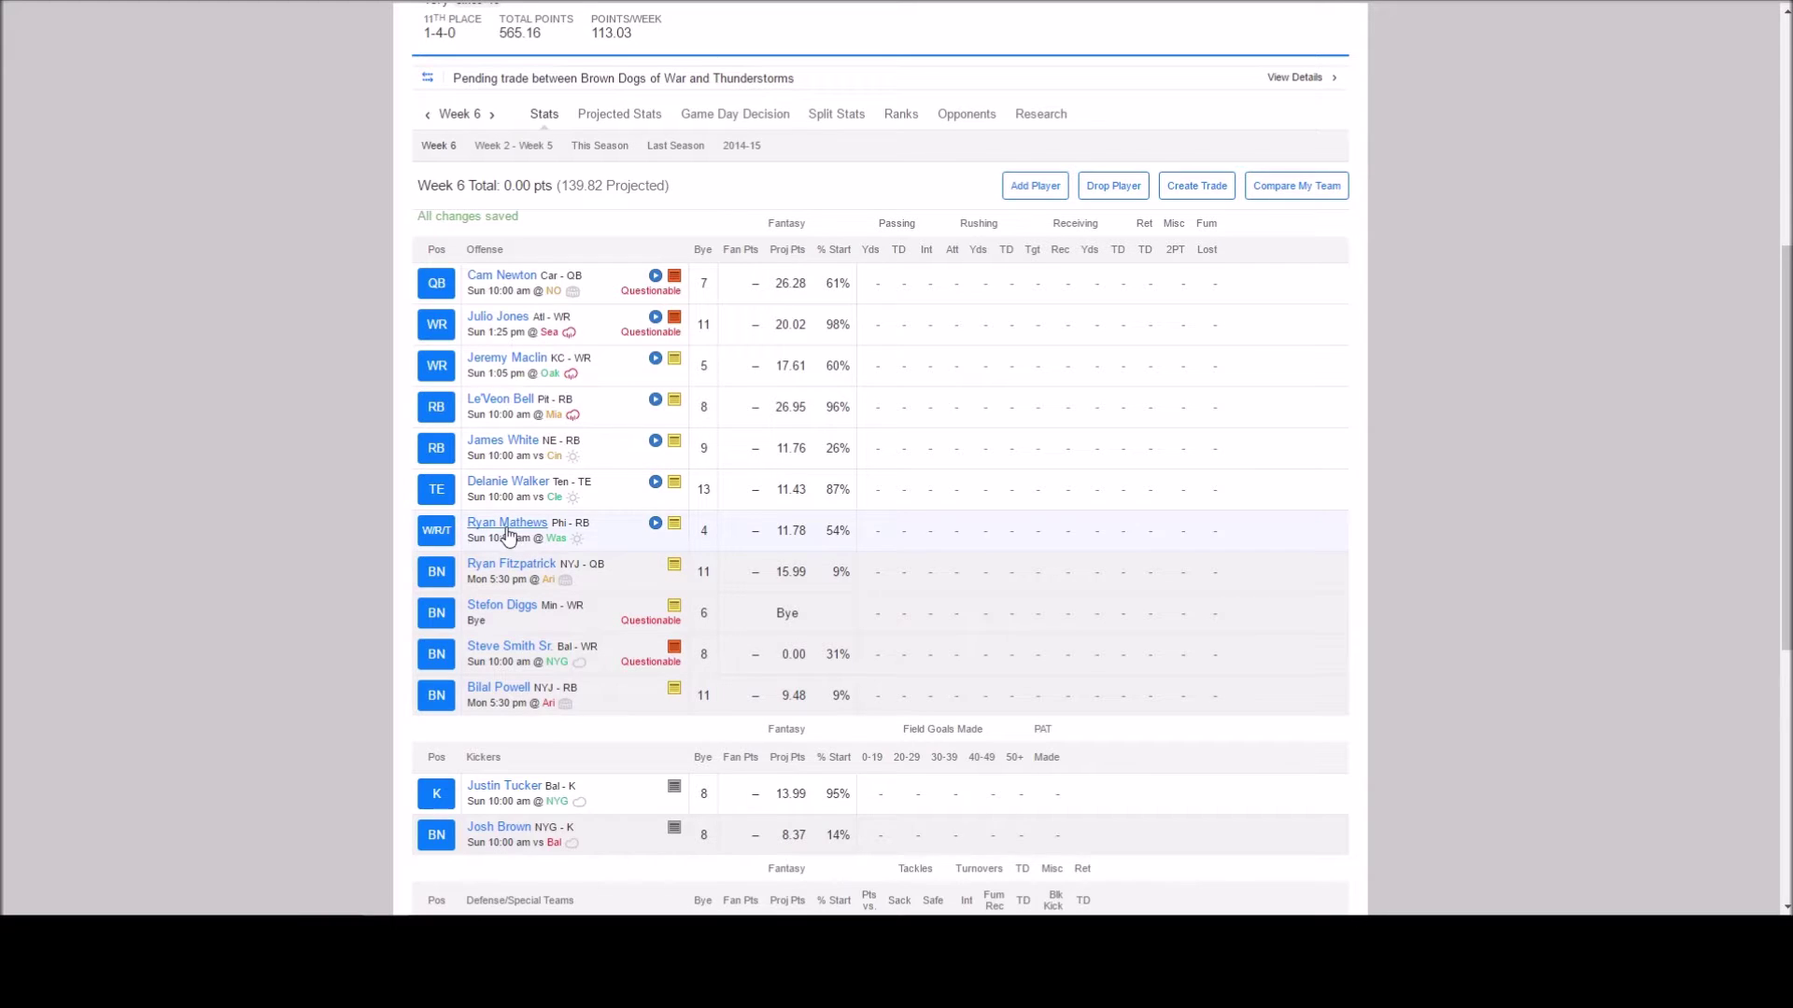
Move James White into the W/R/T slot and start Ryan Mathews at RB.
{"action": "left_click", "coordinate": [439, 540]}
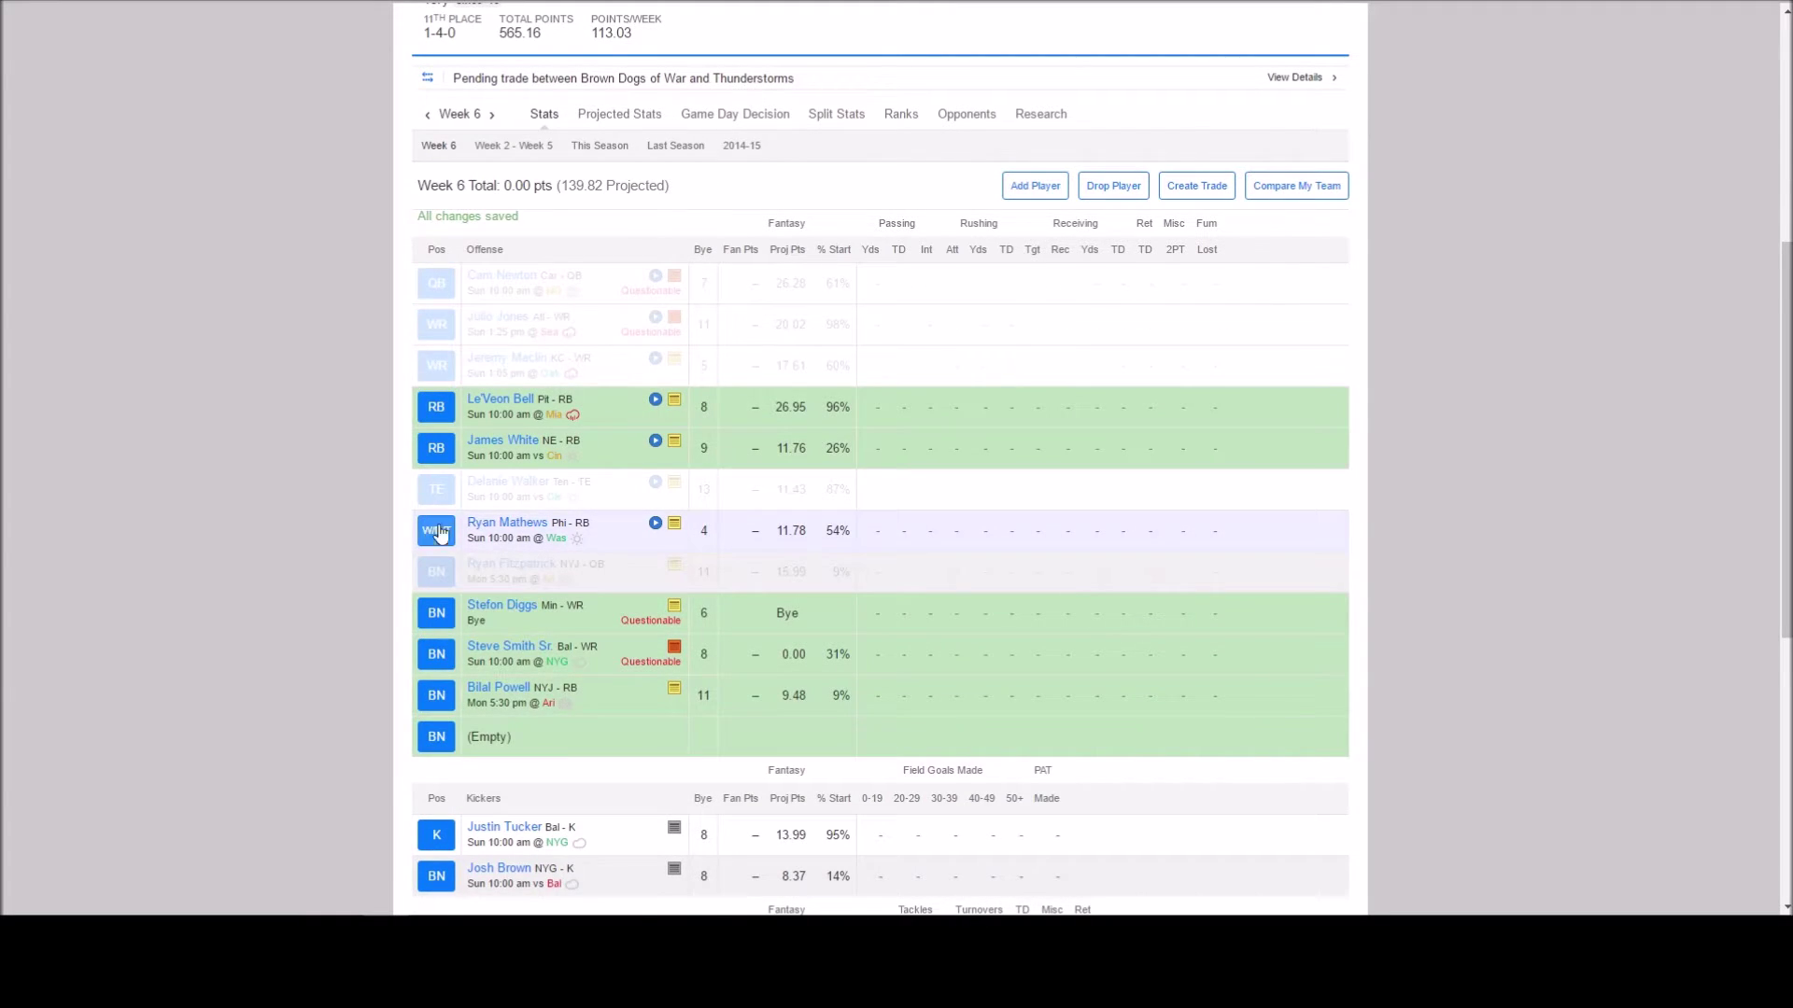
{"action": "left_click", "coordinate": [435, 454]}
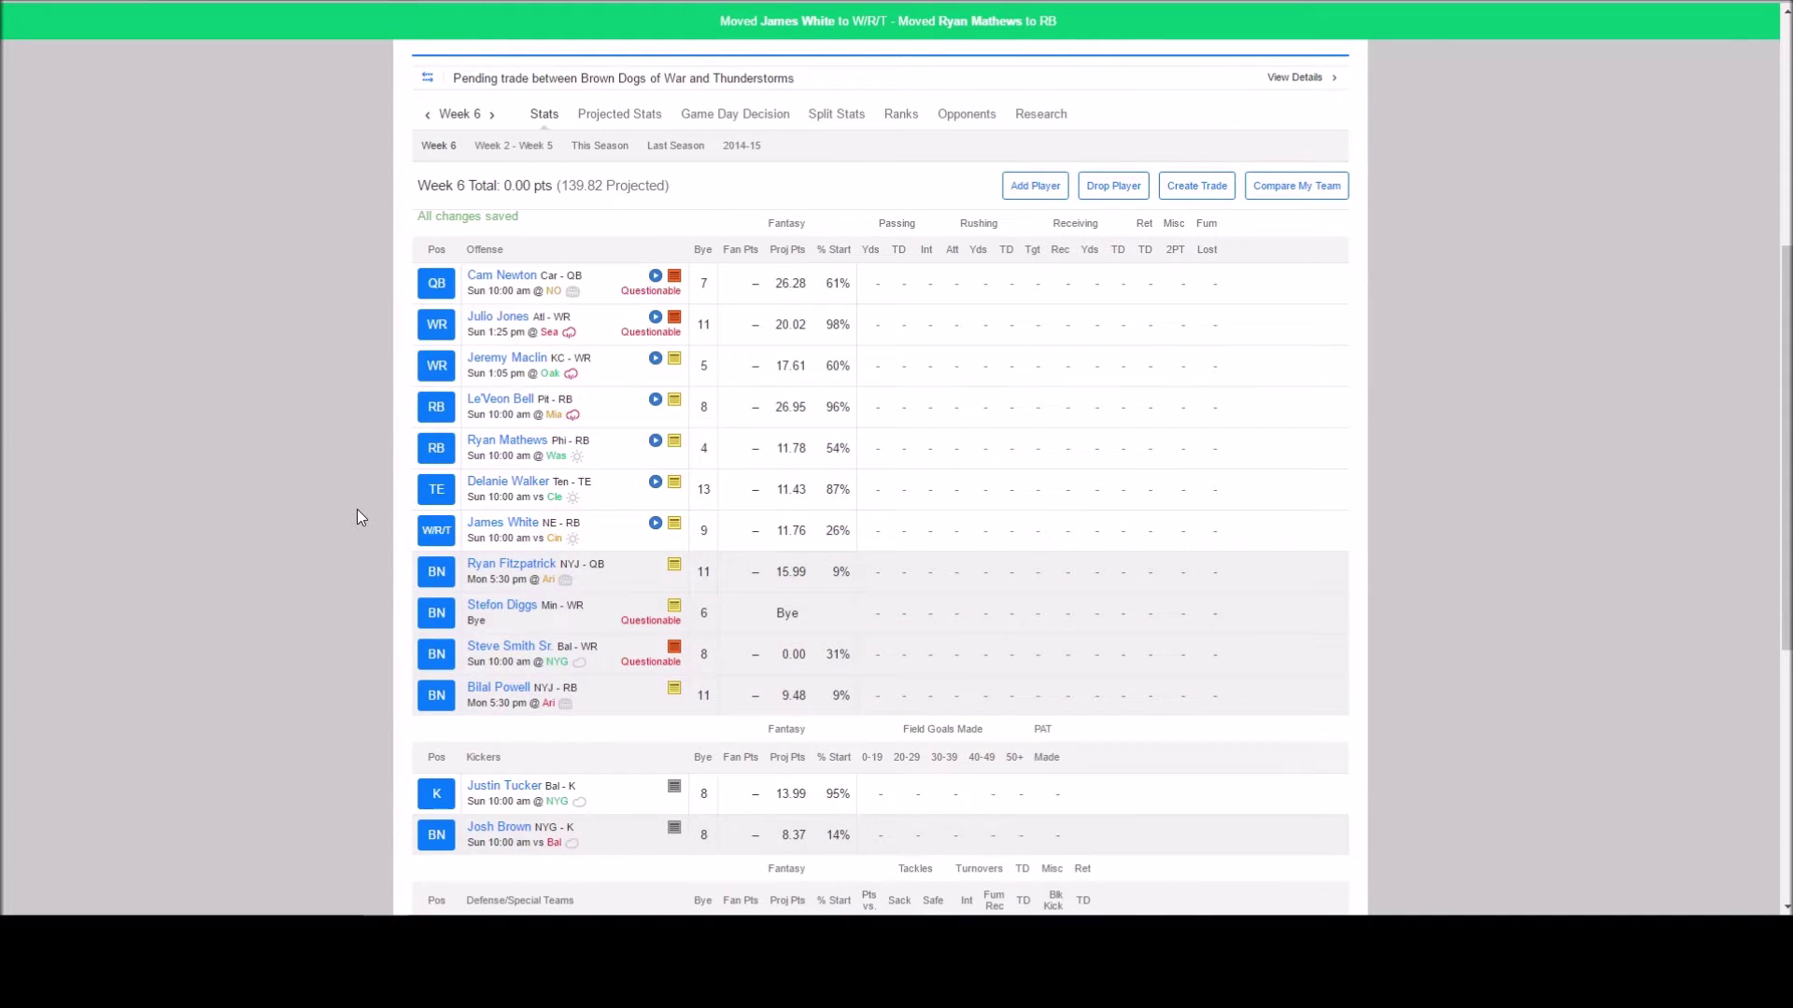
{"action": "scroll", "coordinate": [308, 434], "scroll_direction": "up", "scroll_amount": 1}
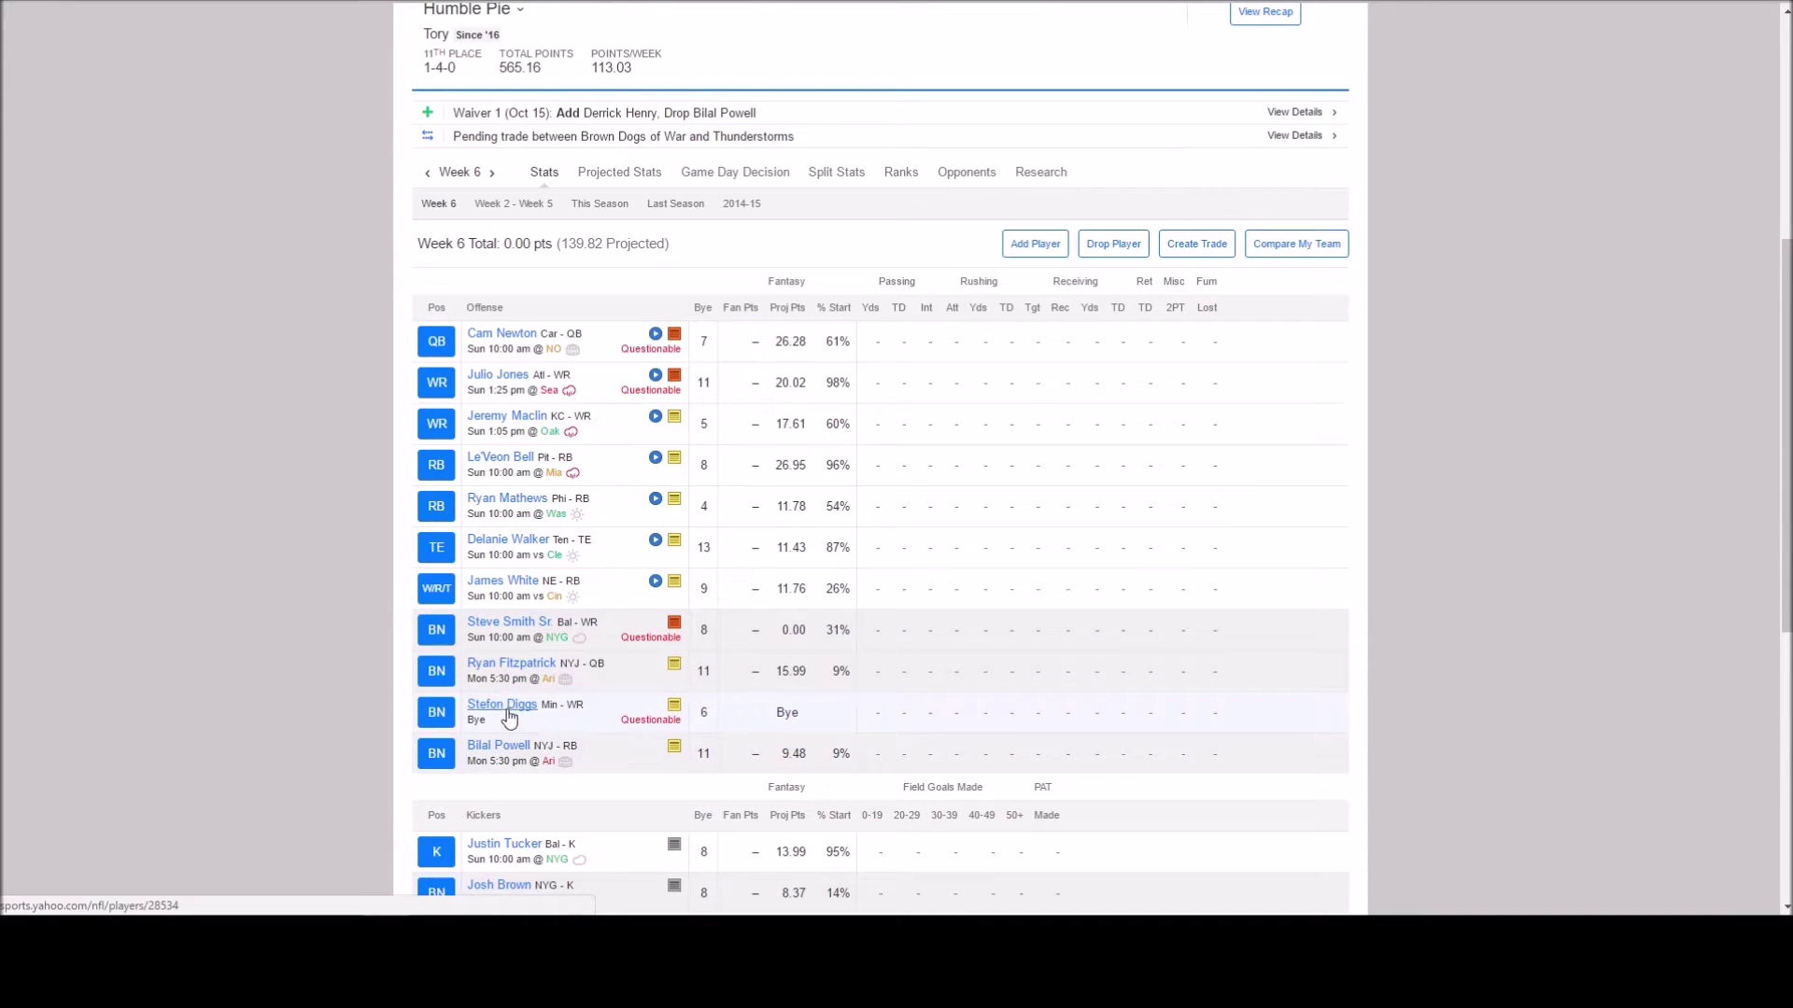
{"action": "left_click", "coordinate": [547, 182]}
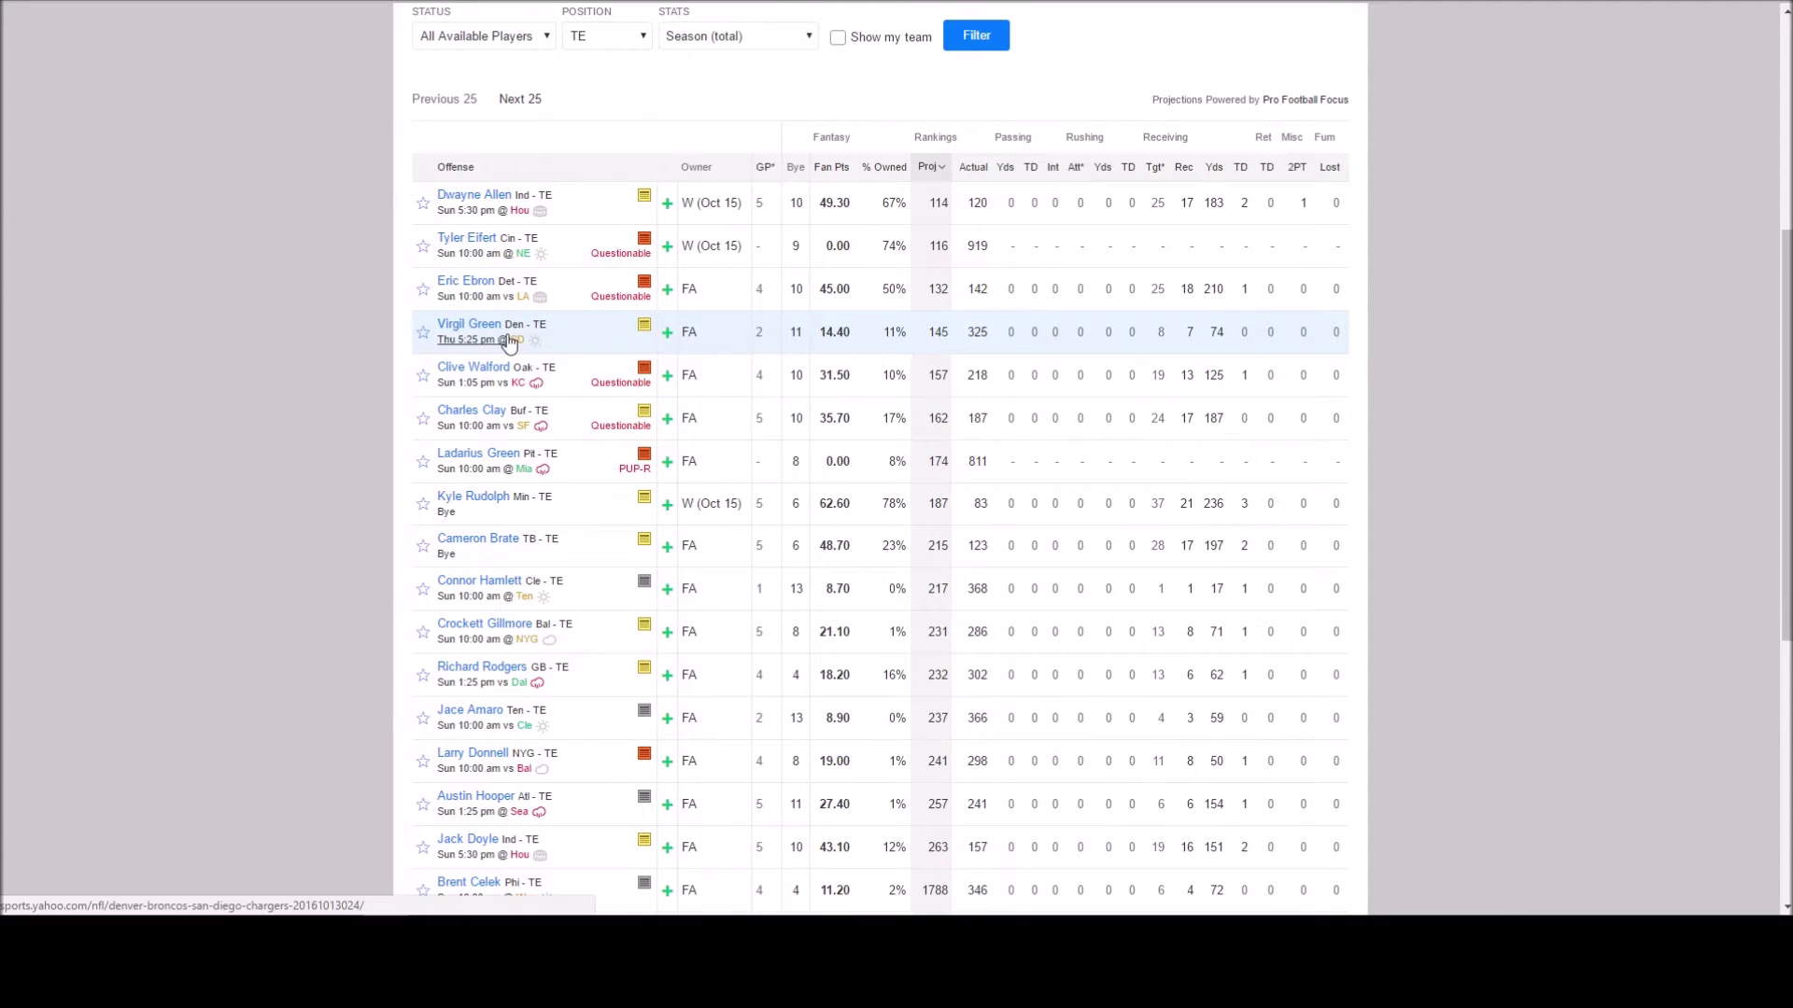
Search ESPN's Week 6 projections for Virgil Green, finding 4 points.
{"action": "key", "text": "alt+Tab"}
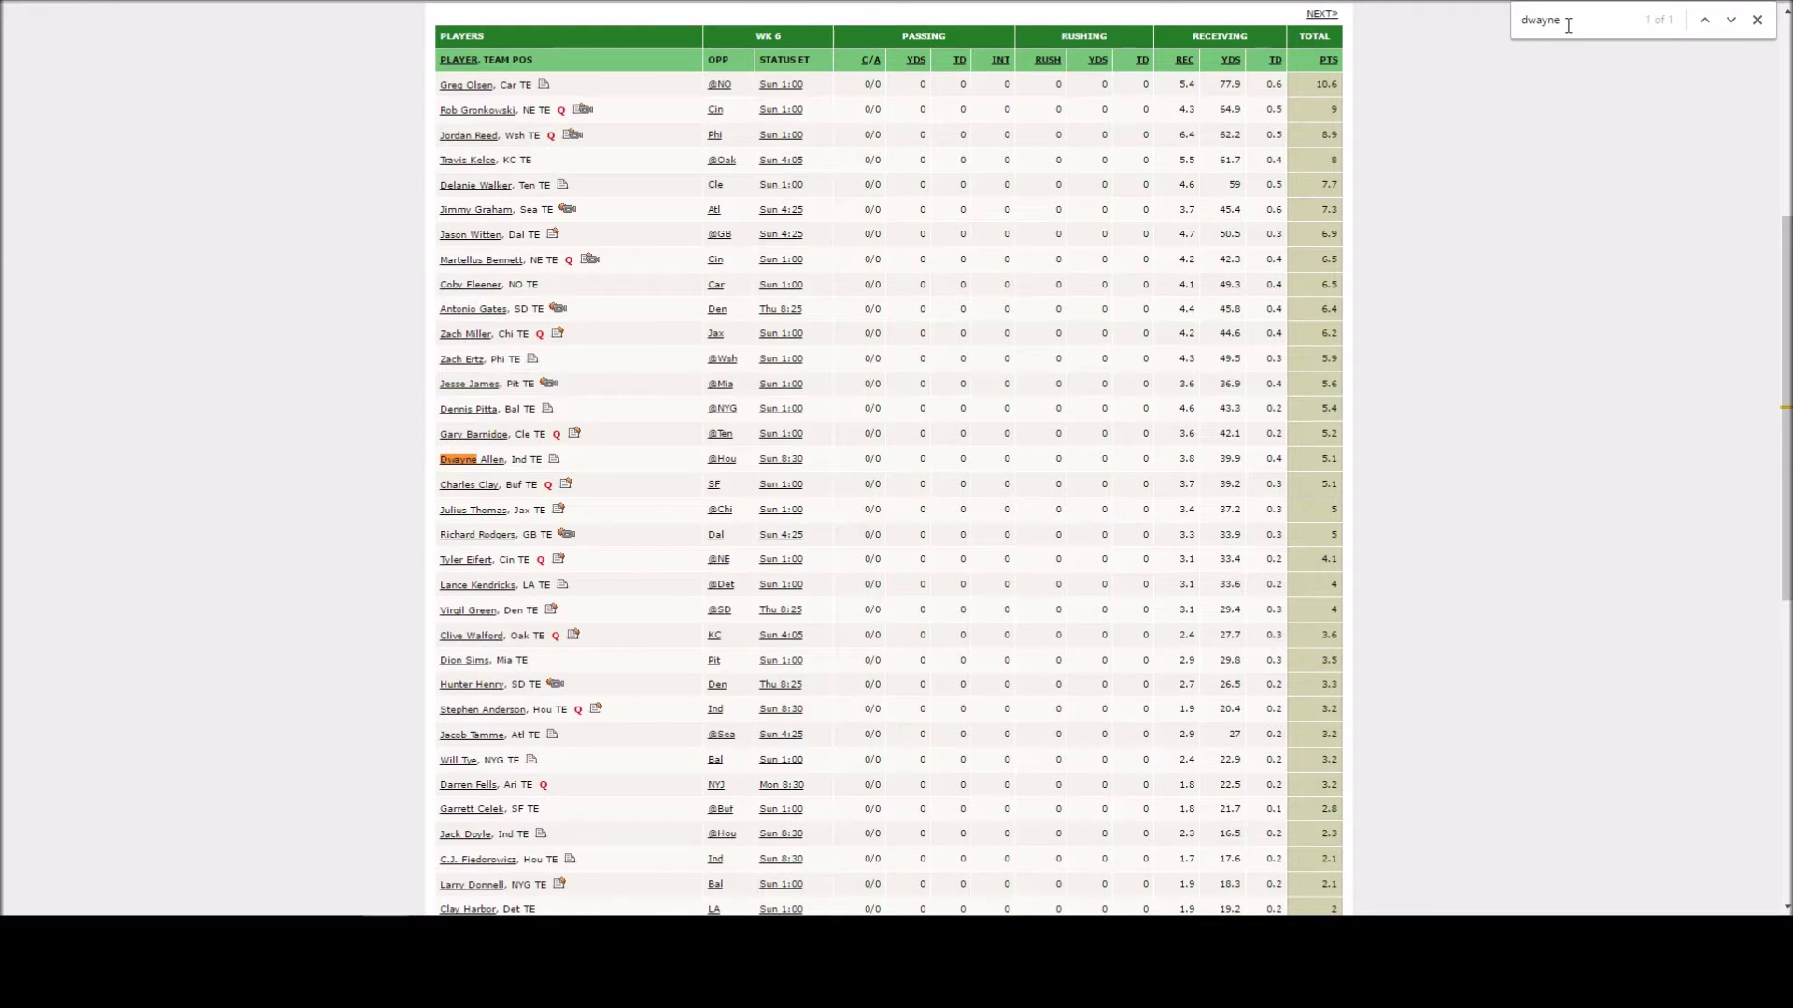
{"action": "key", "text": "ctrl+f"}
{"action": "type", "text": "virgil"}
{"action": "left_click_drag", "start_coordinate": [1326, 585], "coordinate": [1351, 581]}
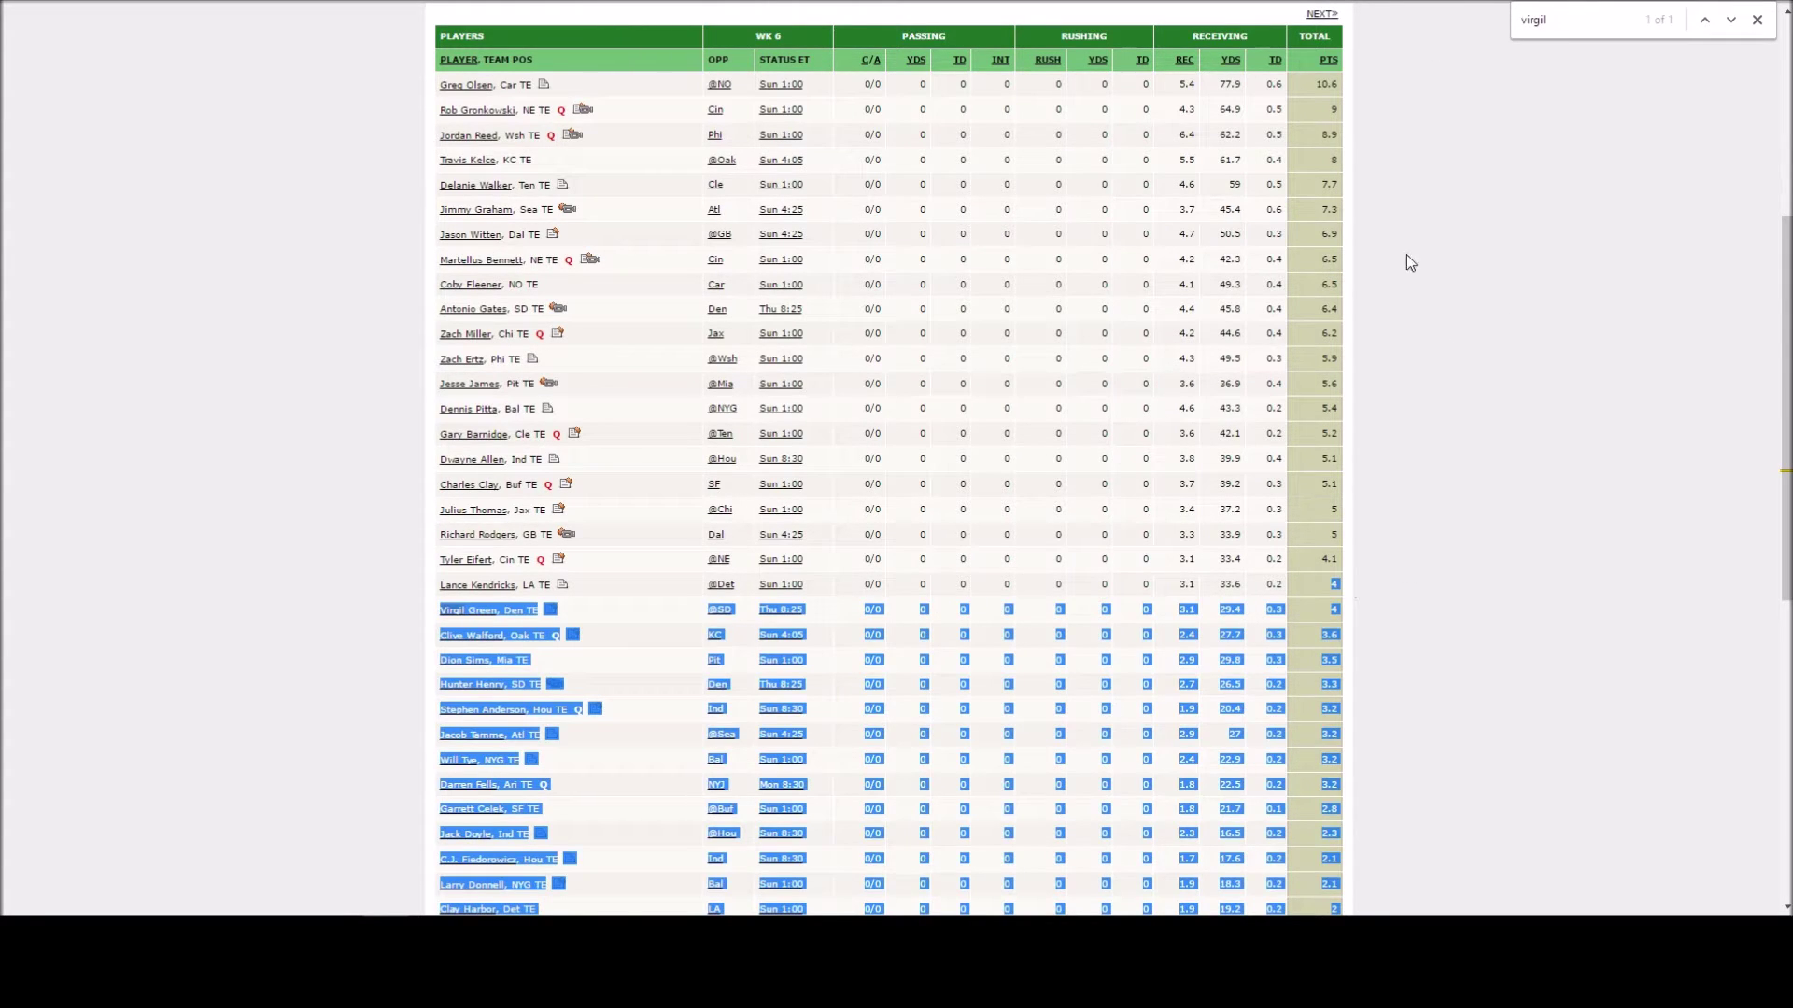
Check Virgil Green on the NFL Fantasy projections page, then return to Yahoo's tight-end list.
{"action": "key", "text": "ctrl+Tab"}
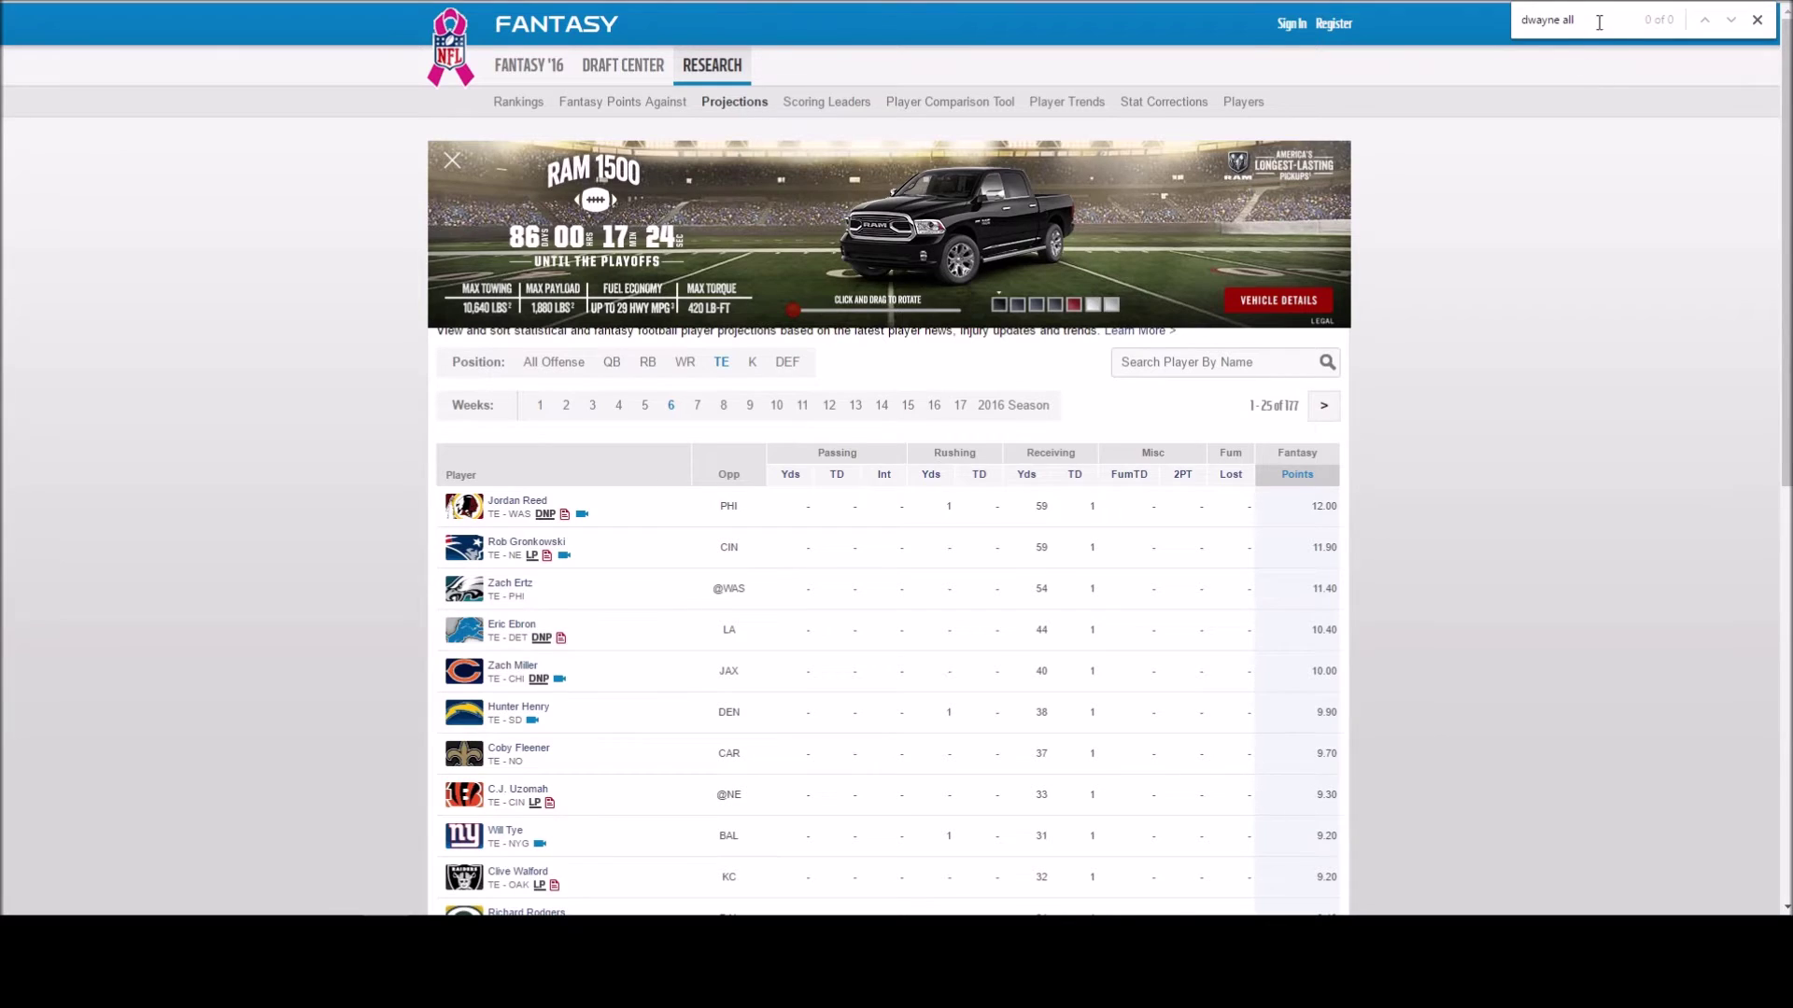
{"action": "key", "text": "ctrl+f"}
{"action": "type", "text": "virgil"}
{"action": "key", "text": "ctrl+Tab"}
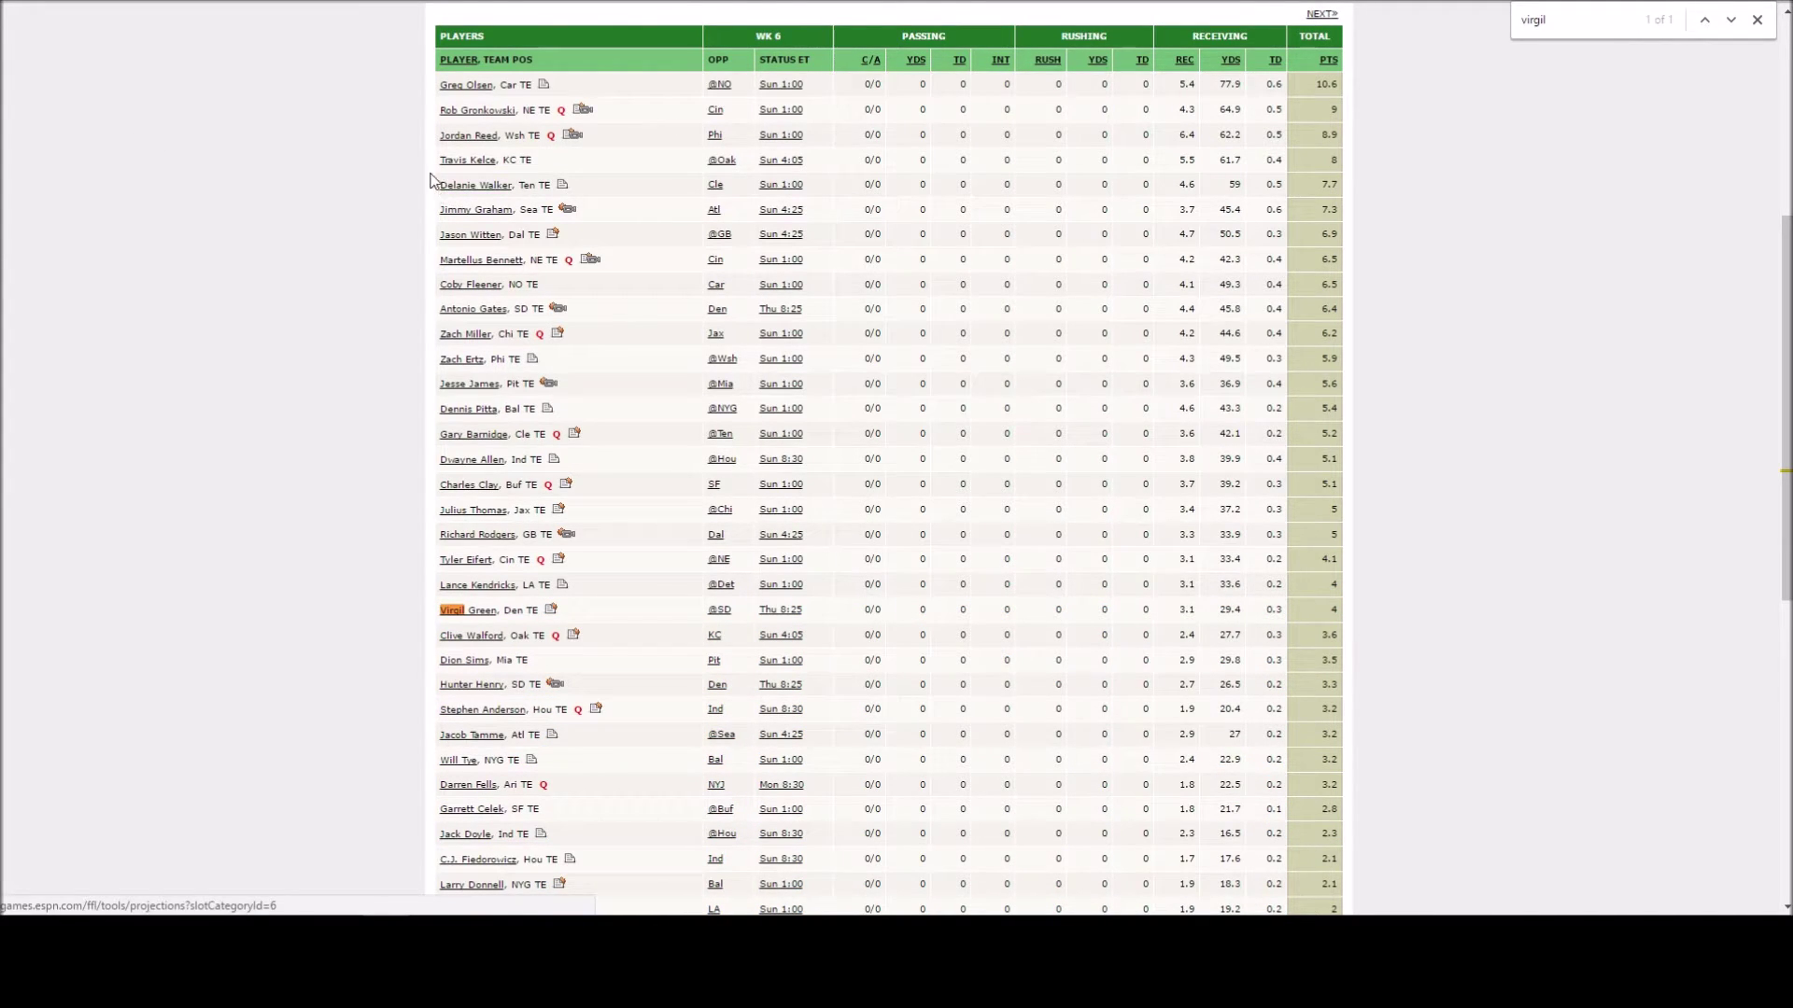
{"action": "key", "text": "ctrl+Tab"}
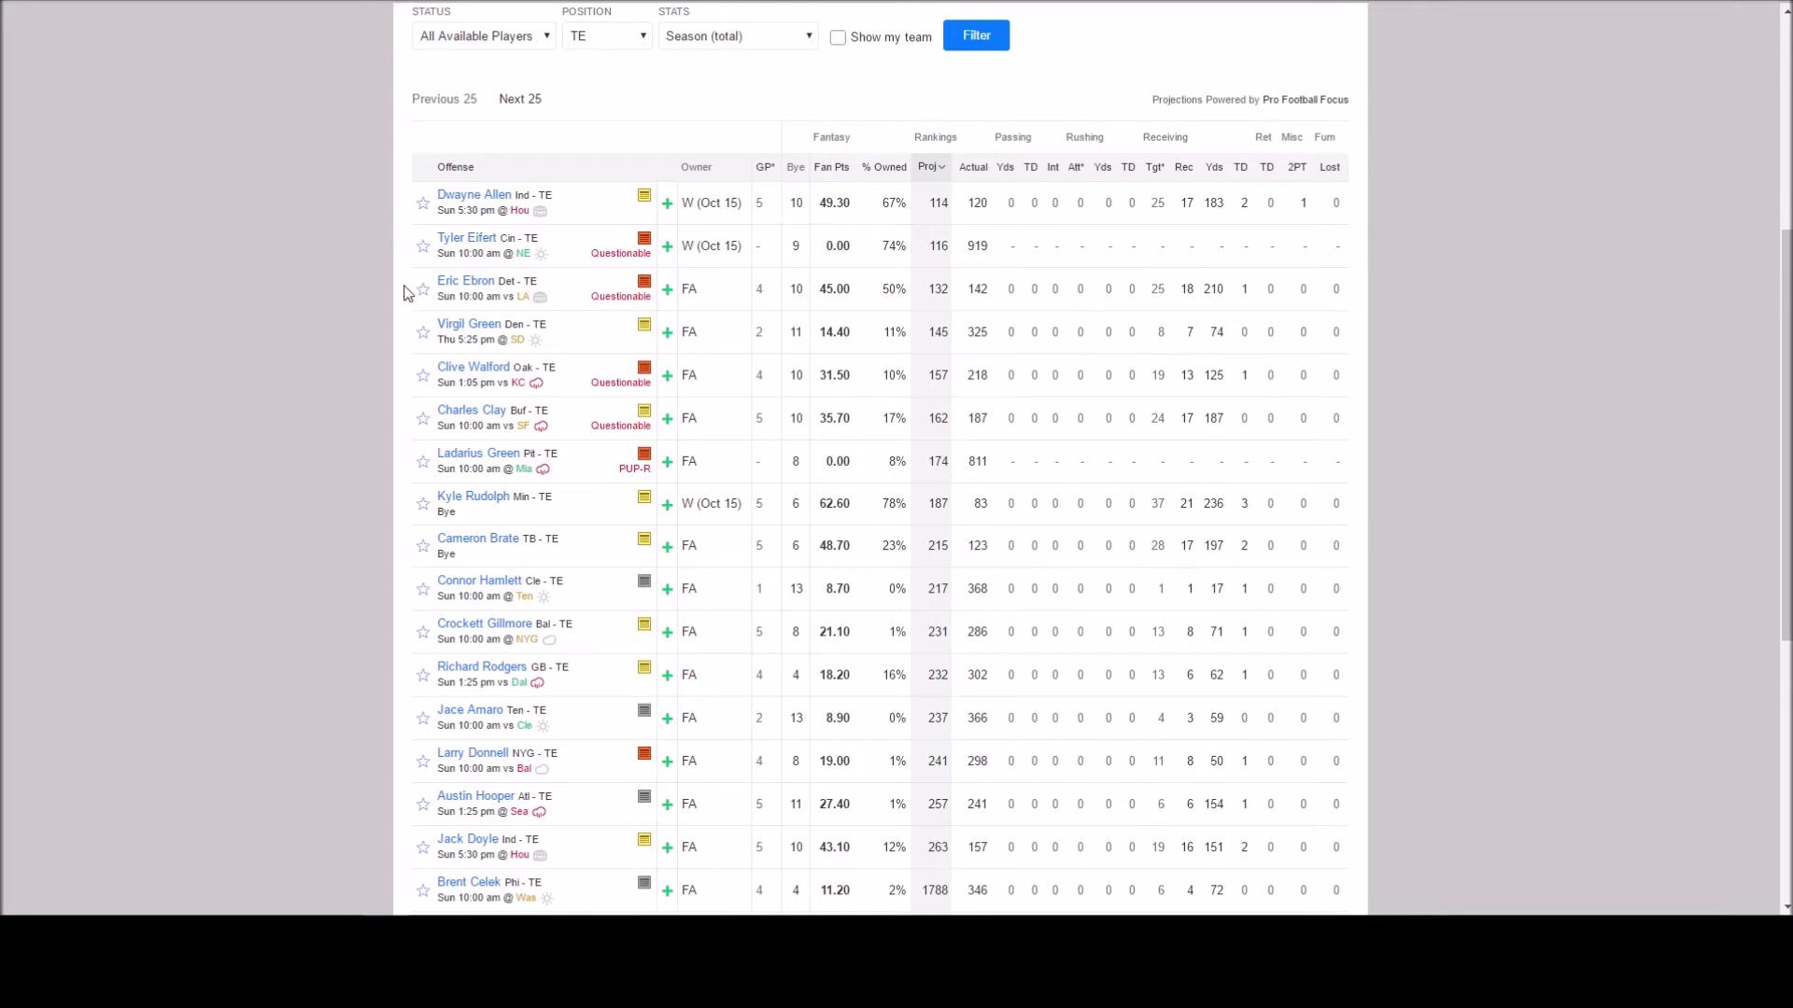
Queue a waiver claim adding Dwayne Allen and dropping Josh Brown for Oct 15.
{"action": "left_click", "coordinate": [668, 203]}
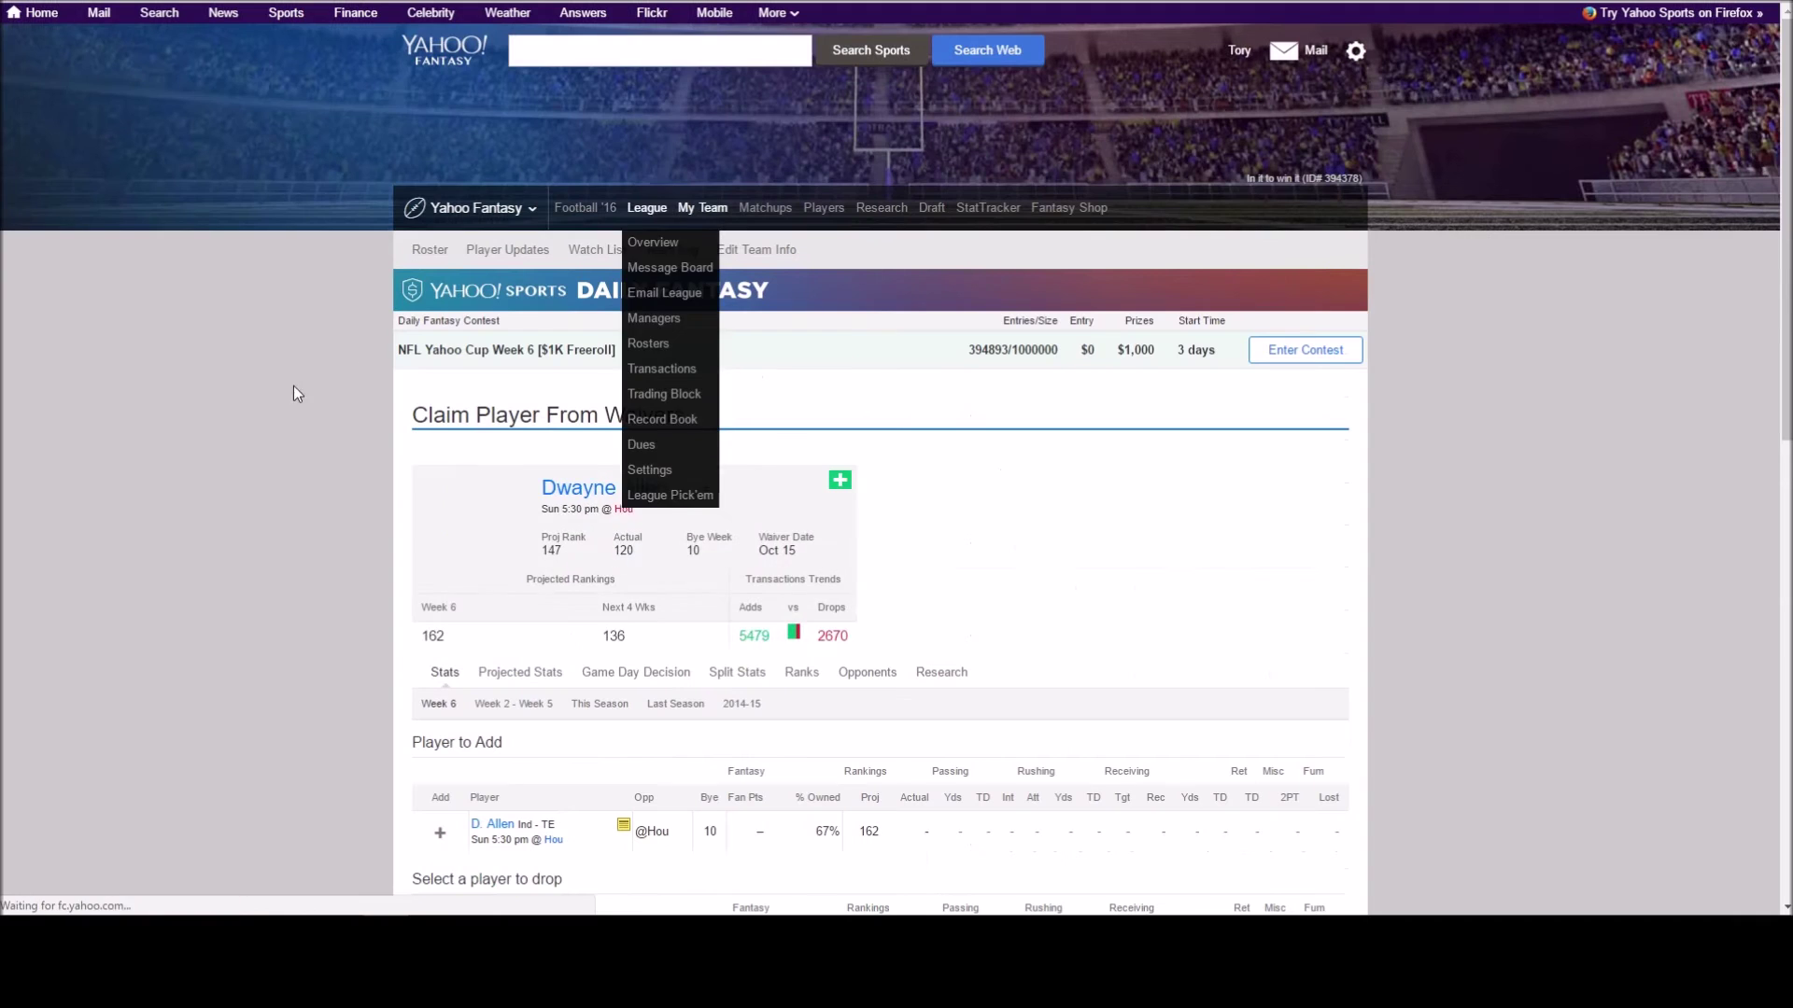
{"action": "scroll", "coordinate": [262, 408], "scroll_direction": "down", "scroll_amount": 6}
{"action": "scroll", "coordinate": [261, 407], "scroll_direction": "down", "scroll_amount": 4}
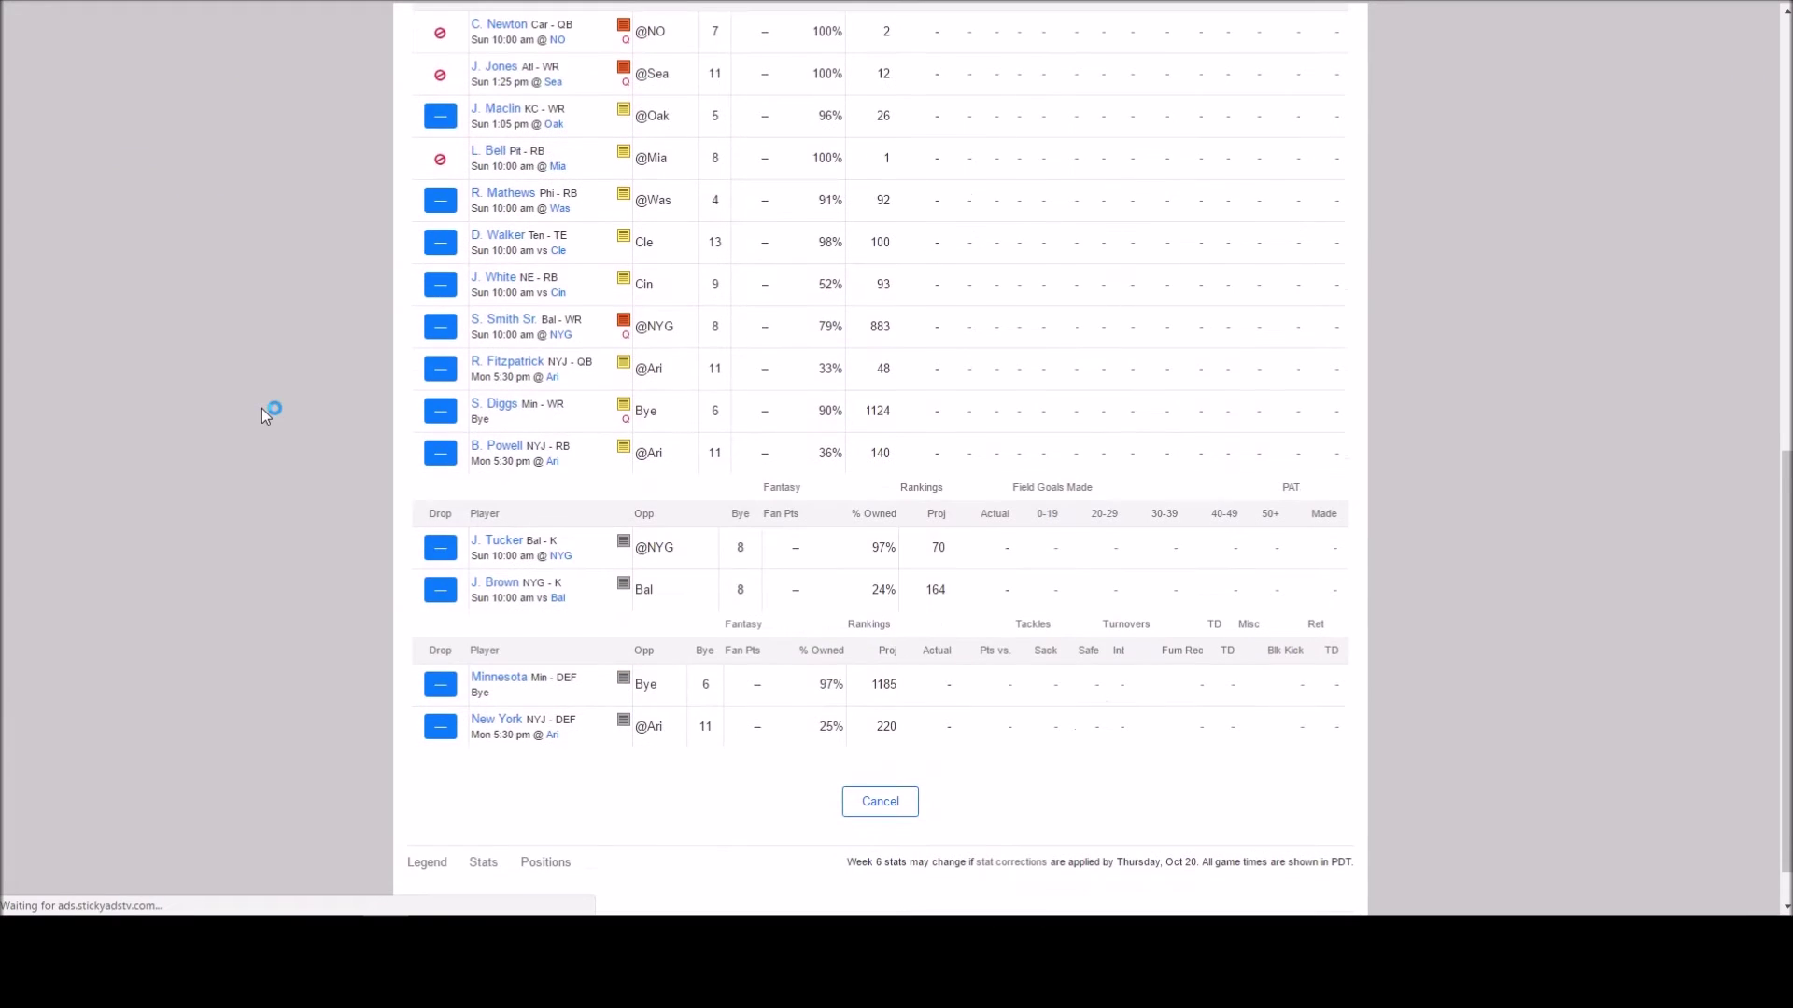
{"action": "left_click", "coordinate": [440, 602]}
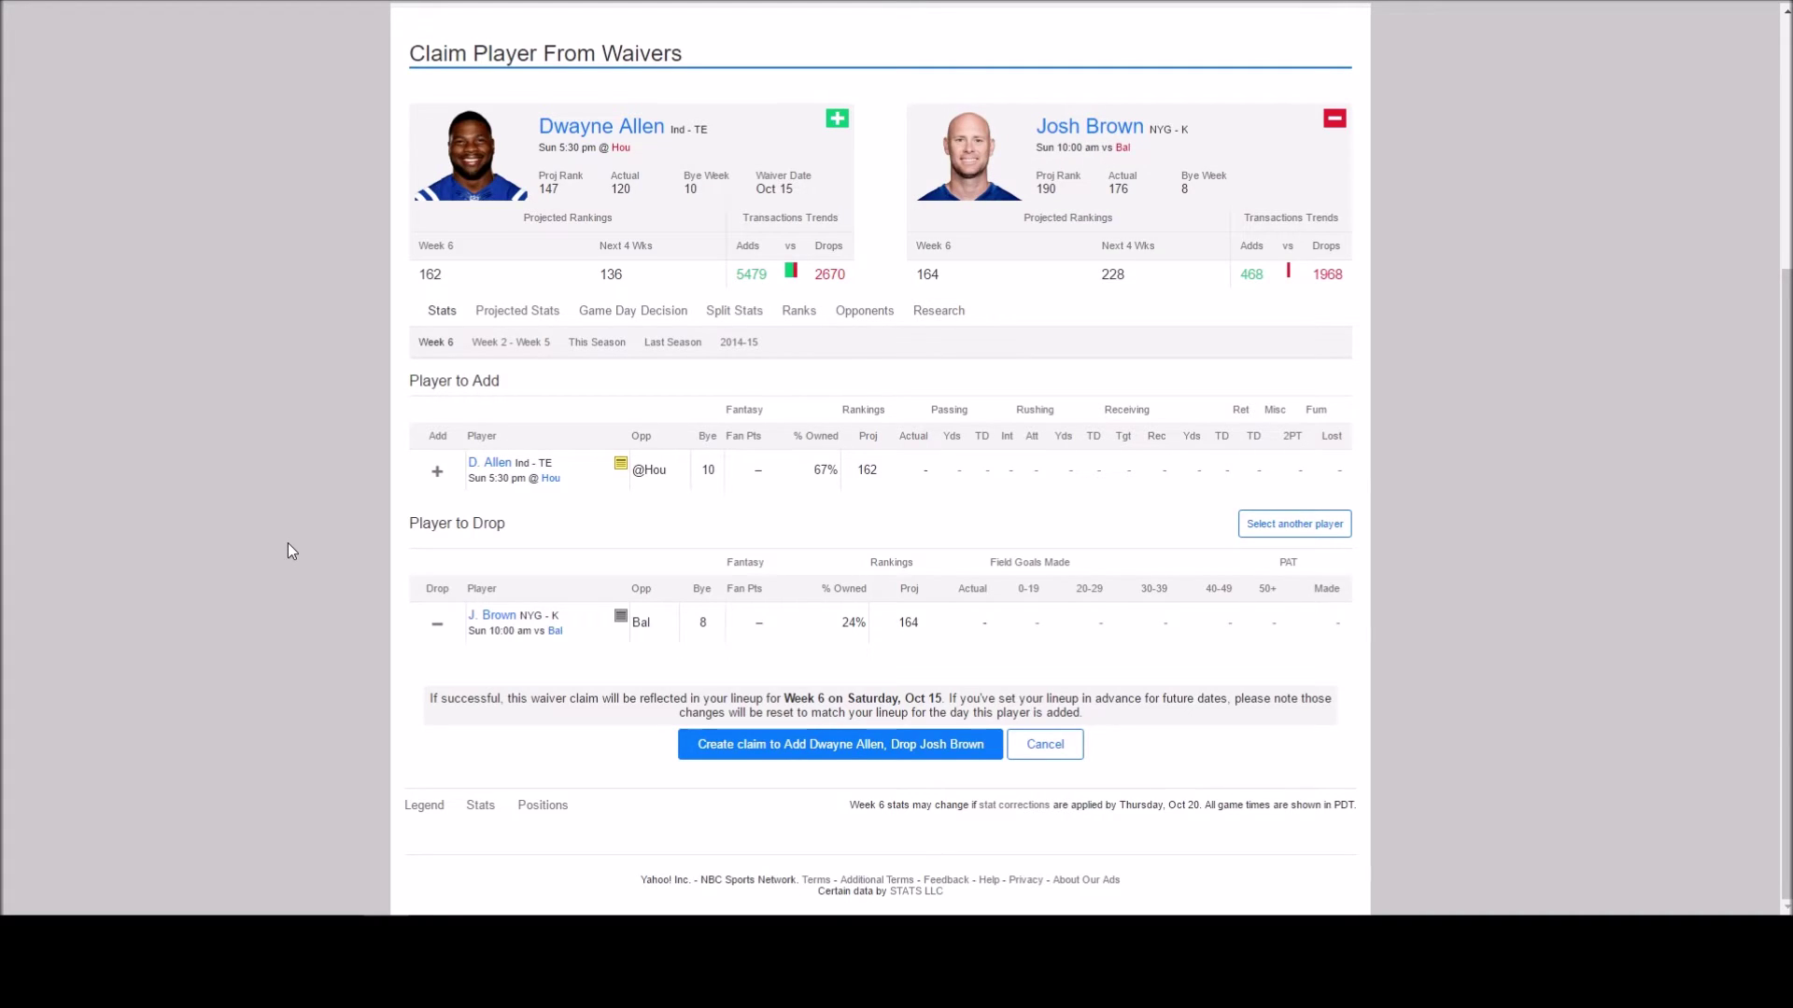
{"action": "left_click", "coordinate": [696, 737]}
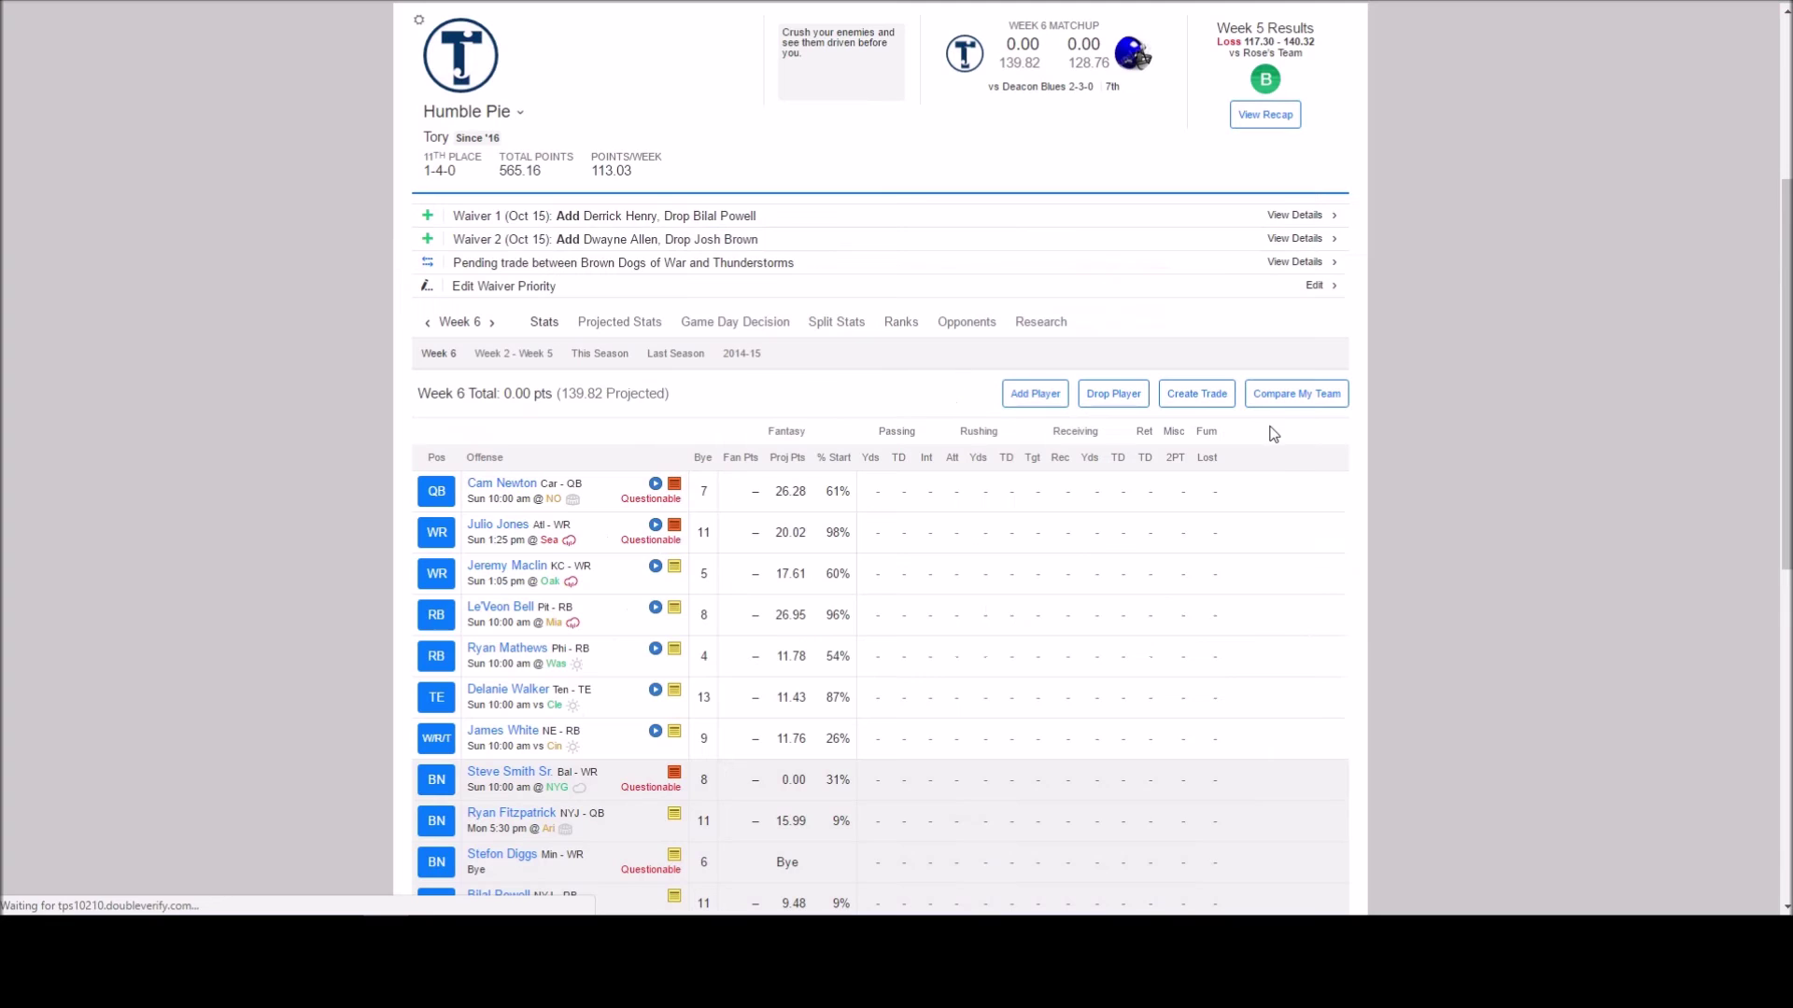
{"action": "scroll", "coordinate": [1483, 489], "scroll_direction": "down", "scroll_amount": 2}
{"action": "scroll", "coordinate": [1484, 490], "scroll_direction": "up", "scroll_amount": 5}
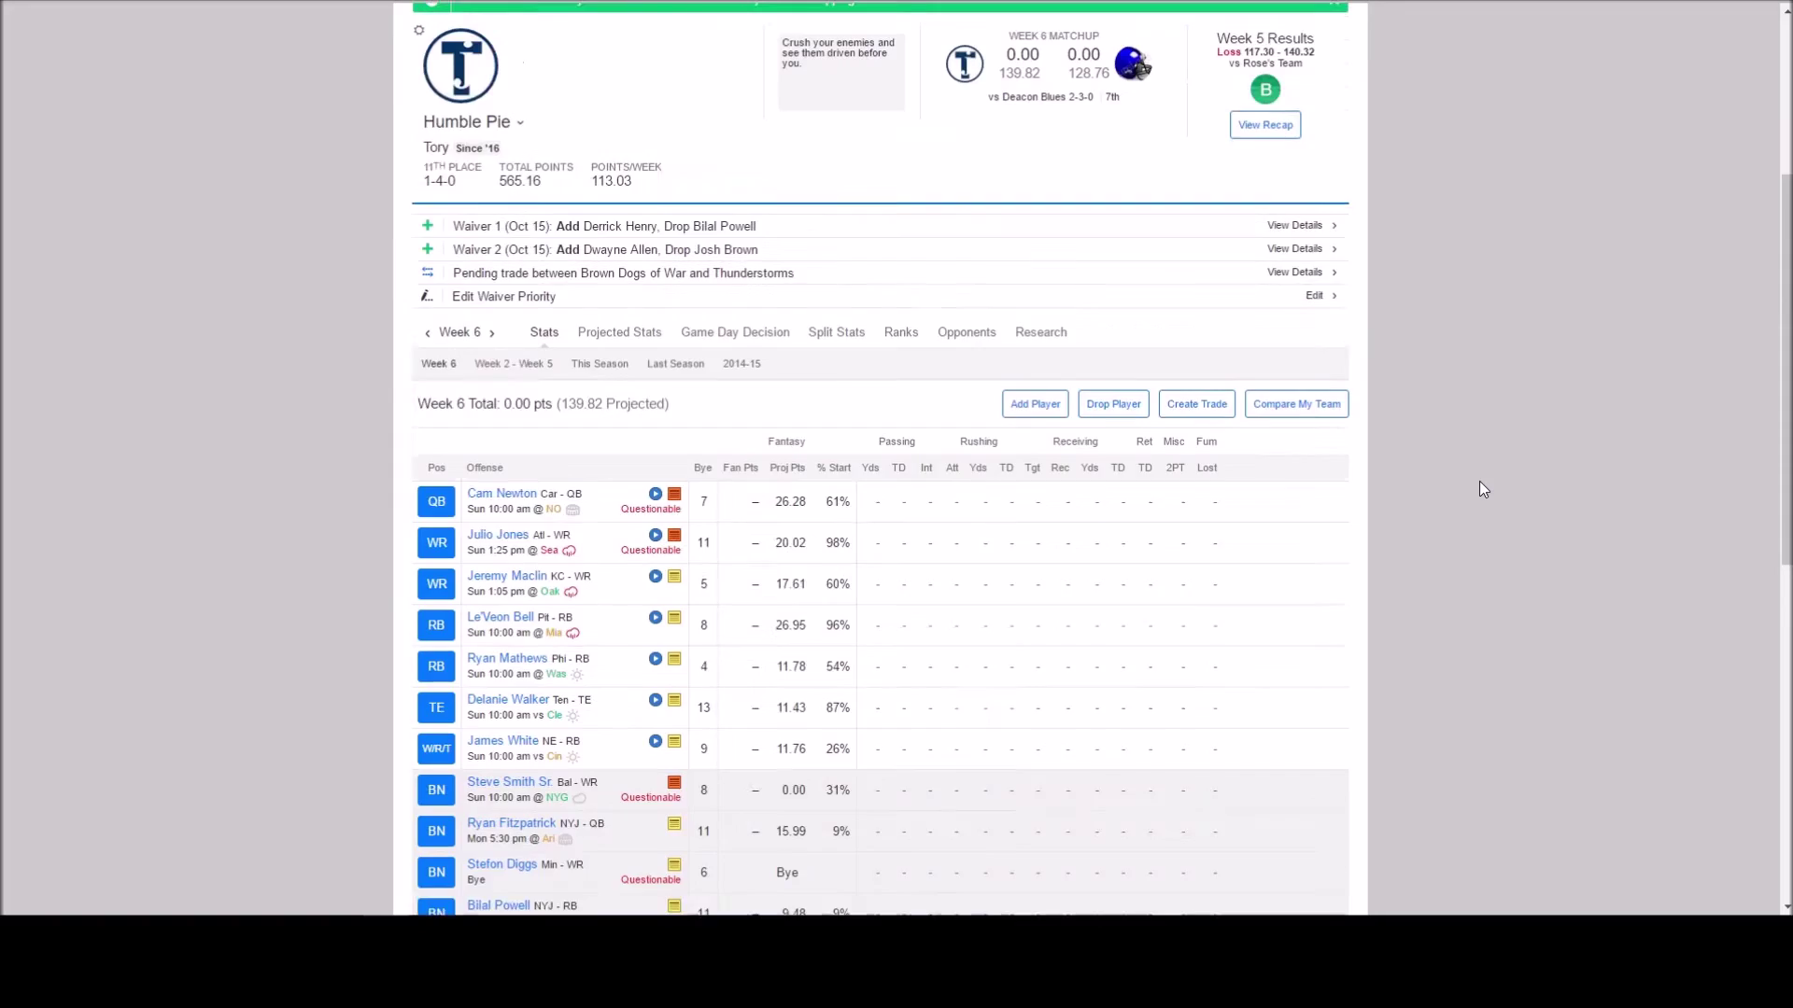
{"action": "scroll", "coordinate": [1484, 490], "scroll_direction": "down", "scroll_amount": 3}
{"action": "scroll", "coordinate": [1480, 482], "scroll_direction": "up", "scroll_amount": 1}
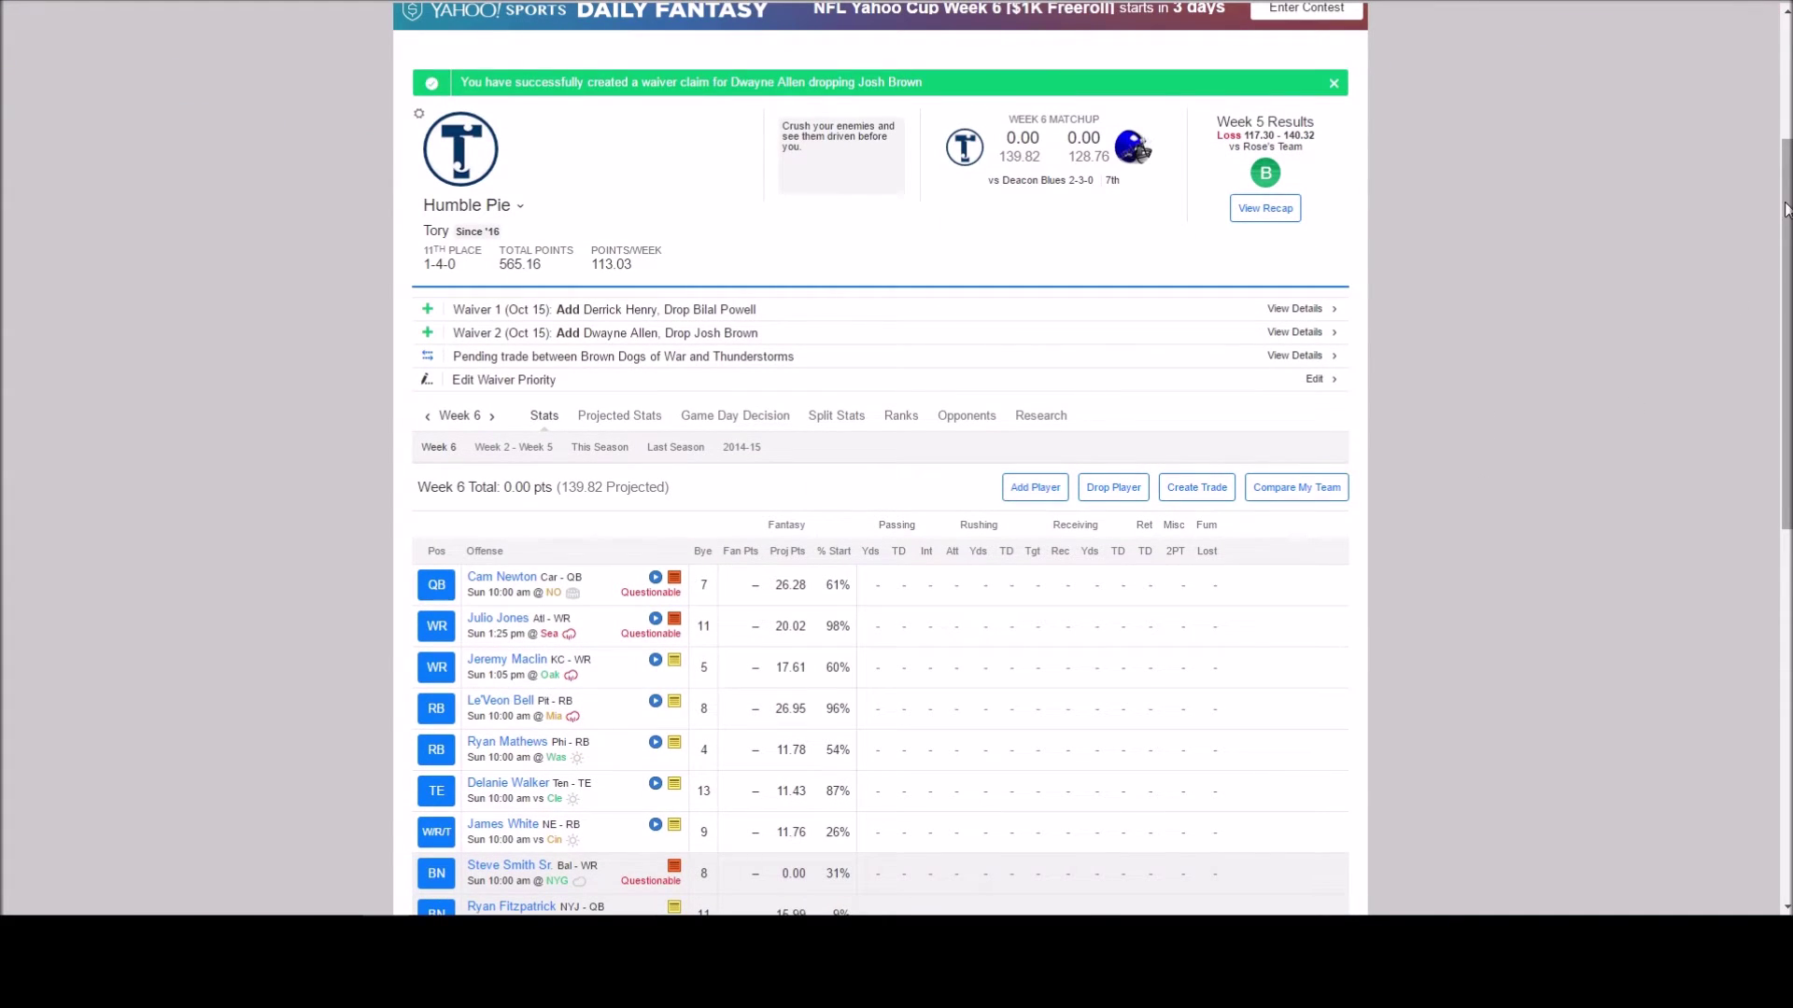
{"action": "scroll", "coordinate": [1785, 208], "scroll_direction": "down", "scroll_amount": 3}
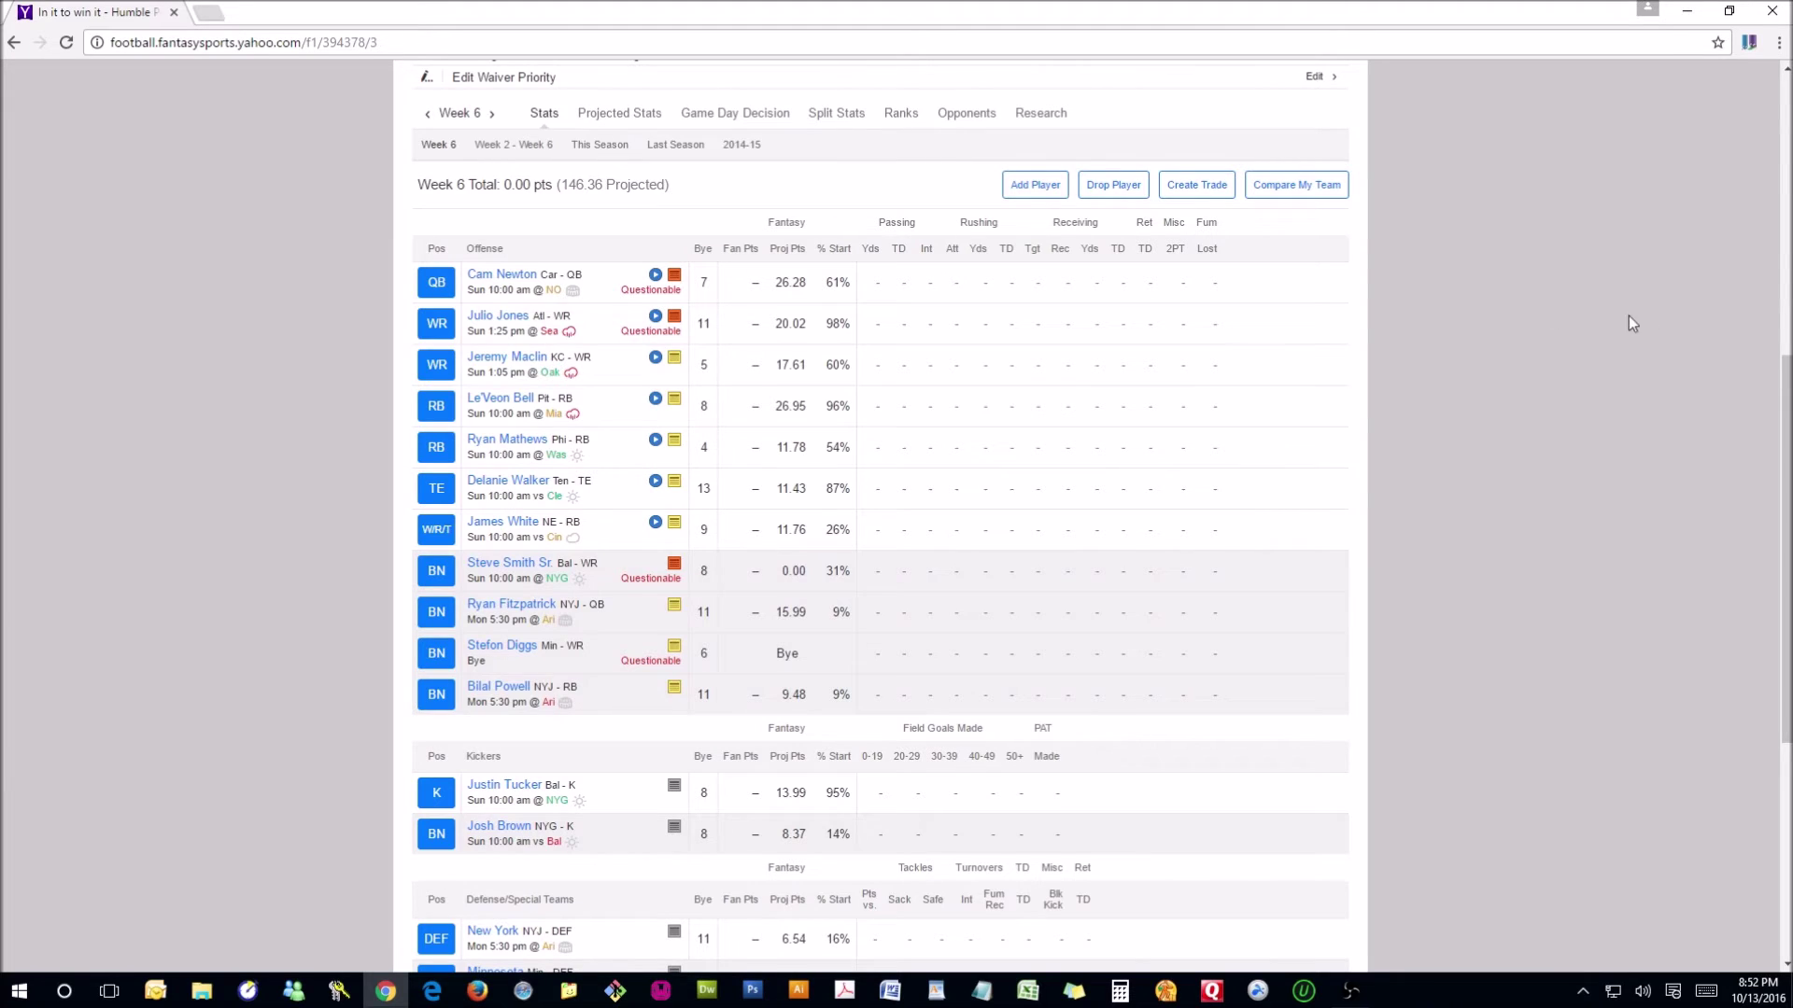
Start the New York defense in the DEF slot and bench Minnesota, raising the Week 6 projection to 146.36.
{"action": "left_click_drag", "start_coordinate": [1781, 411], "coordinate": [1781, 453]}
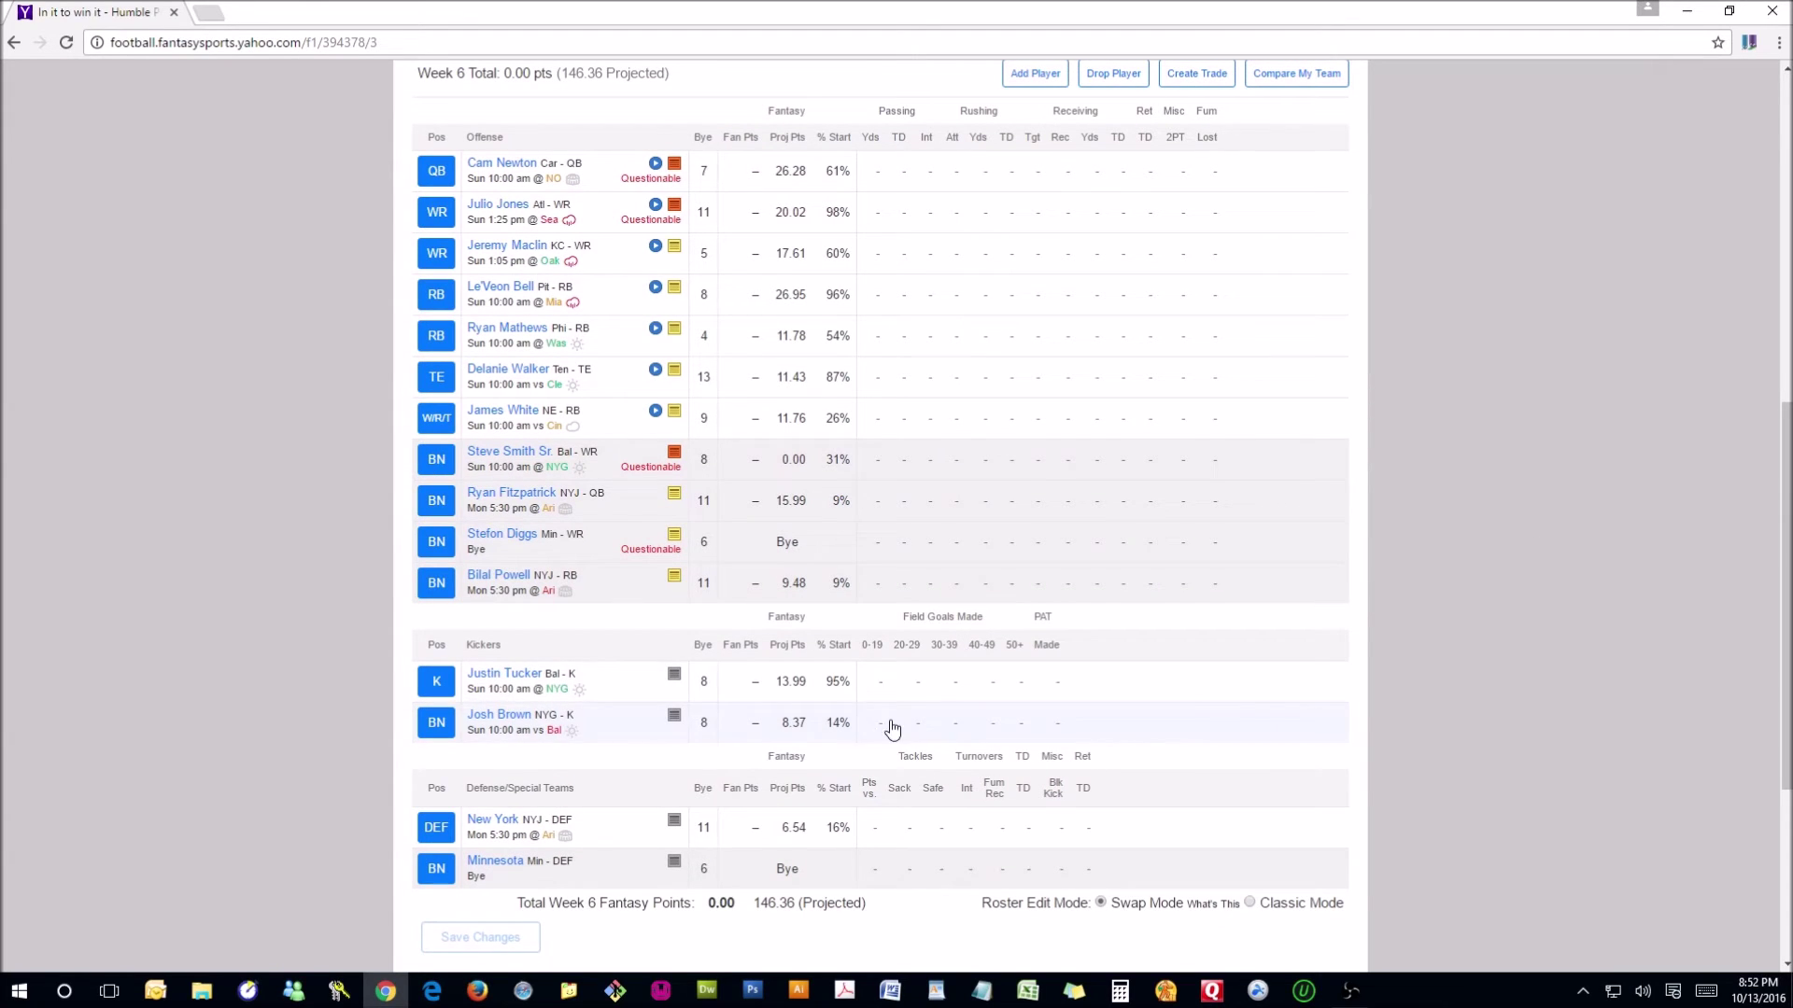